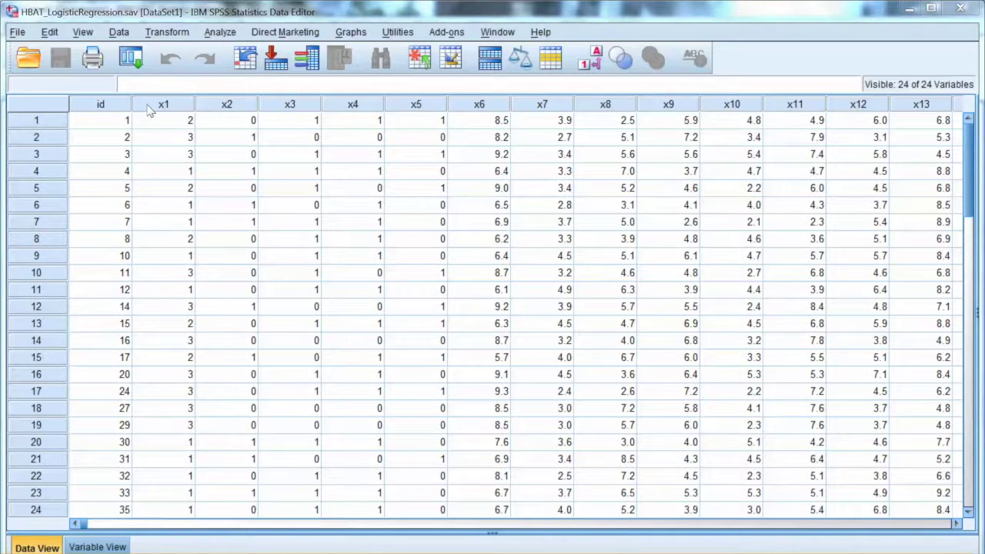
- Look up the value labels defined for X4 - Region in the variable definitions and return to the data
{"action": "double_click", "coordinate": [150, 112]}
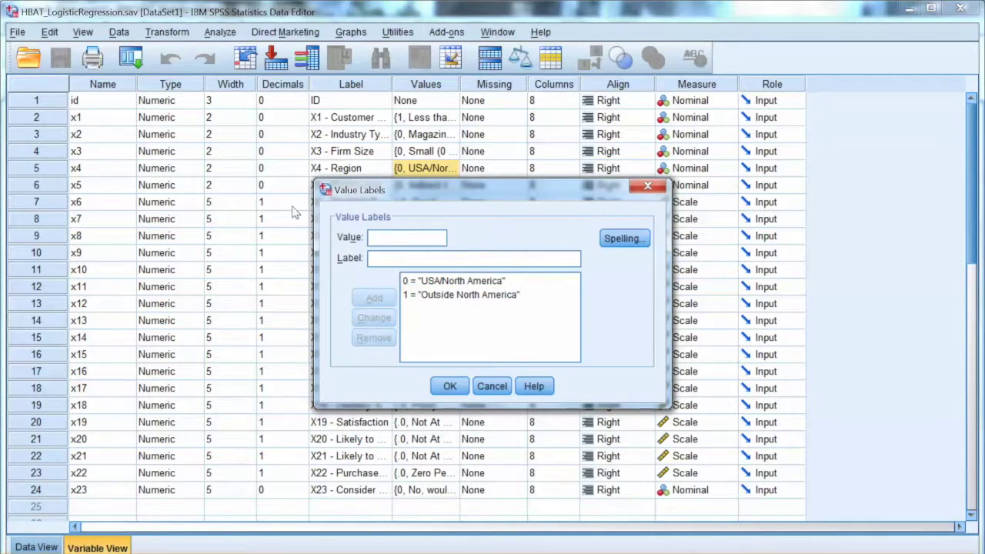
{"action": "left_click", "coordinate": [491, 386]}
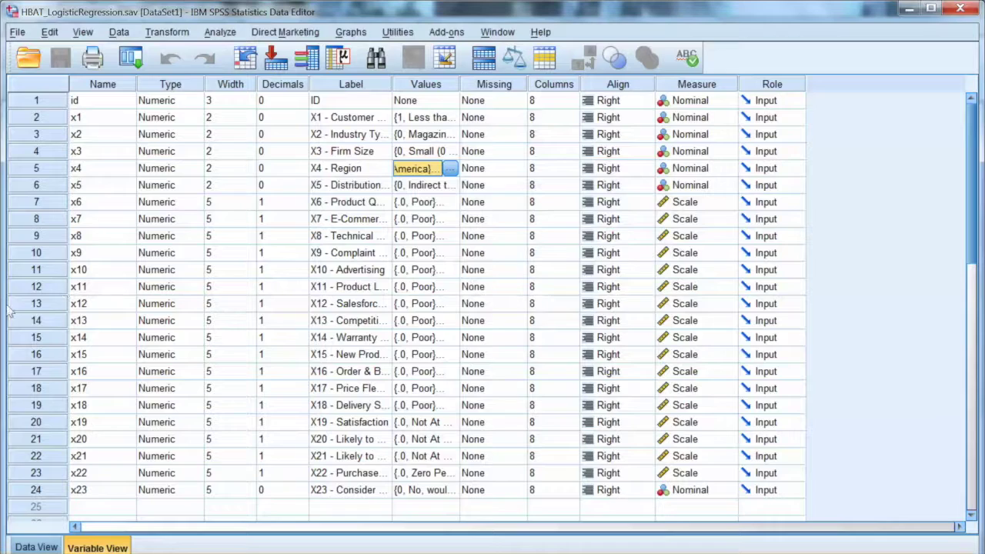
{"action": "key", "text": "ctrl+t"}
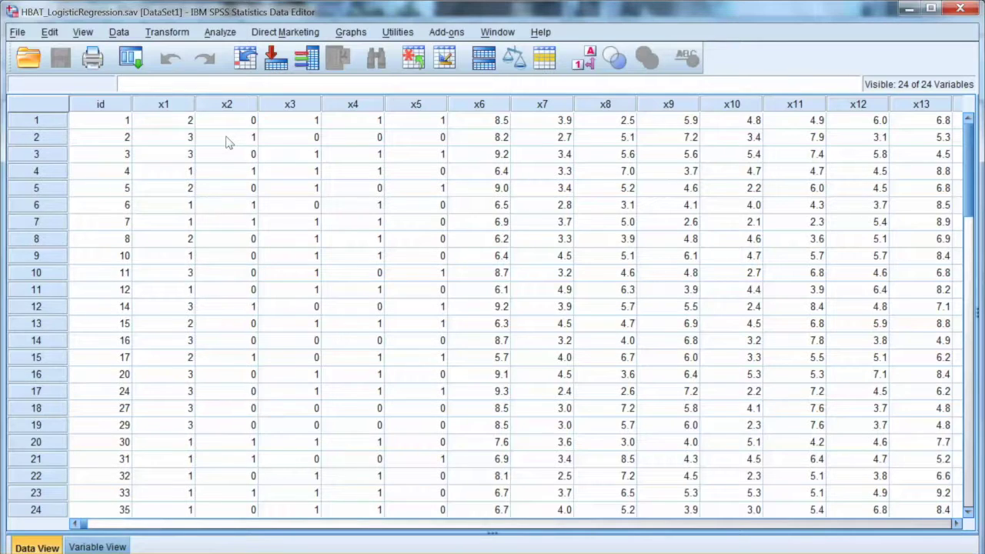
- Start a binary logistic regression with X4 - Region as the dependent variable
{"action": "key", "text": "alt+a"}
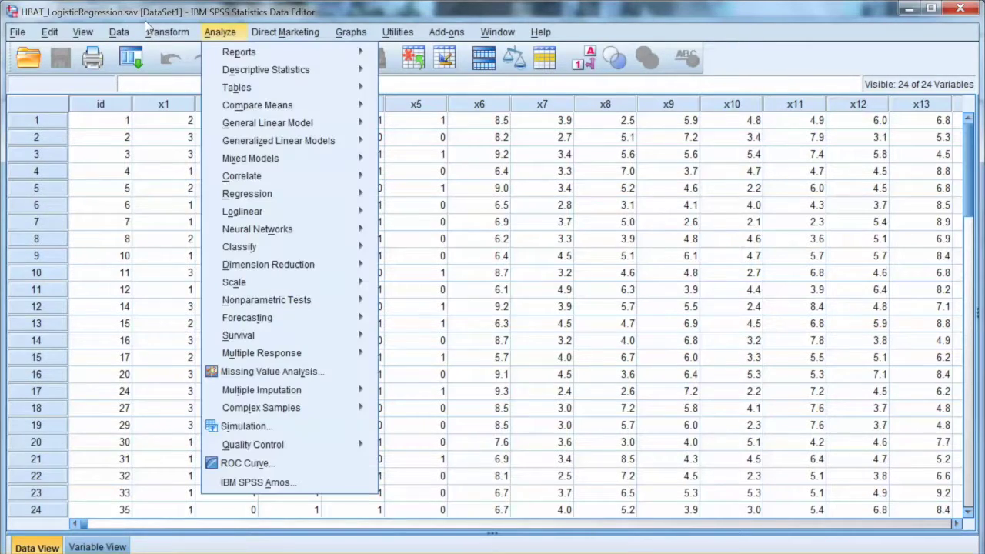
{"action": "key", "text": "Down"}
{"action": "key", "text": "Down"}
{"action": "key", "text": "Down"}
{"action": "key", "text": "Down"}
{"action": "key", "text": "Down"}
{"action": "key", "text": "Down"}
{"action": "key", "text": "Down"}
{"action": "key", "text": "Down"}
{"action": "key", "text": "Down"}
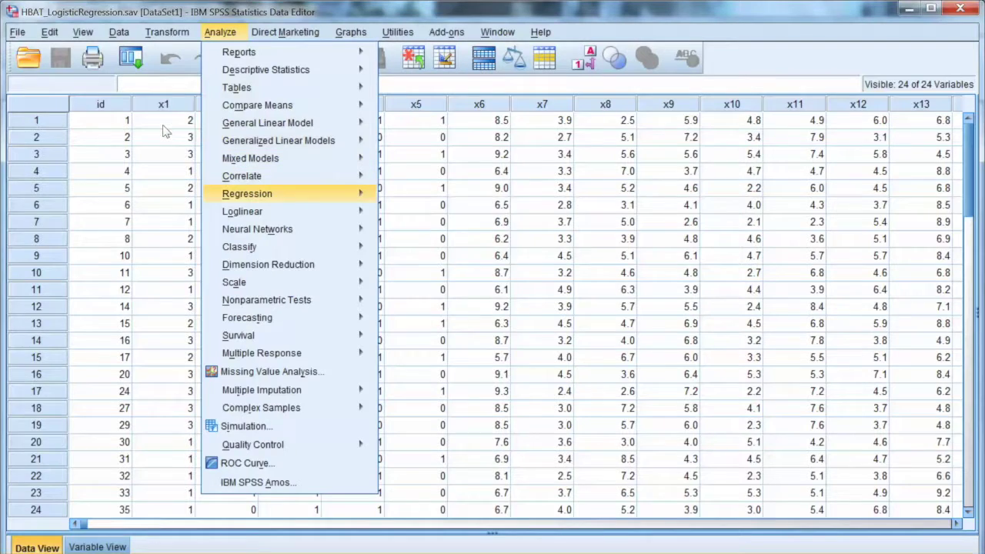
{"action": "key", "text": "Right"}
{"action": "key", "text": "Down"}
{"action": "key", "text": "Down"}
{"action": "key", "text": "Down"}
{"action": "key", "text": "Down"}
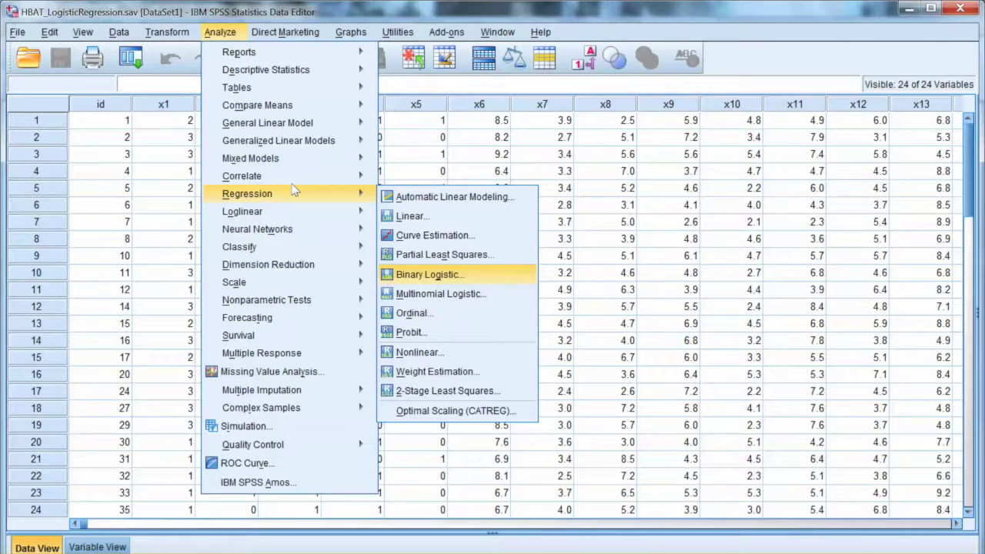
{"action": "key", "text": "Down"}
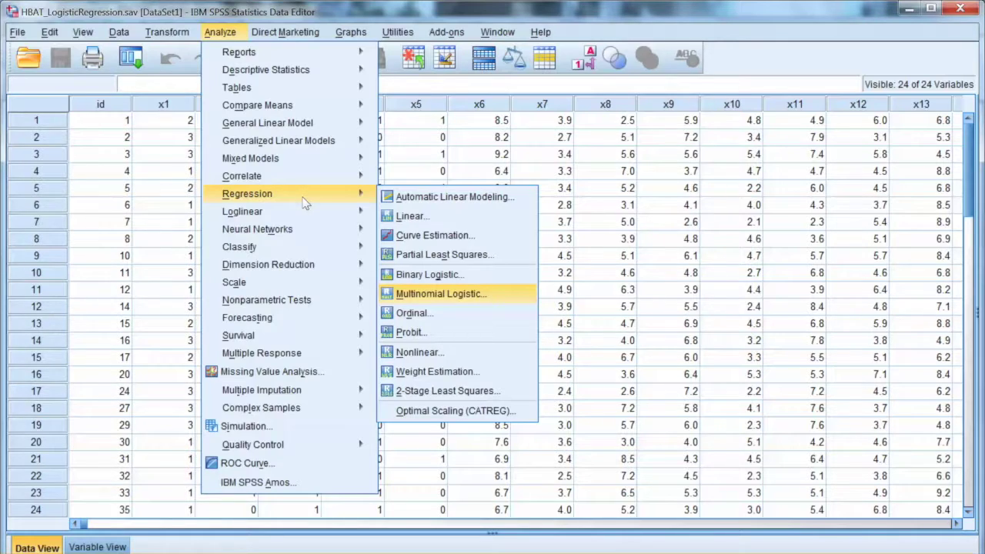
{"action": "key", "text": "Up"}
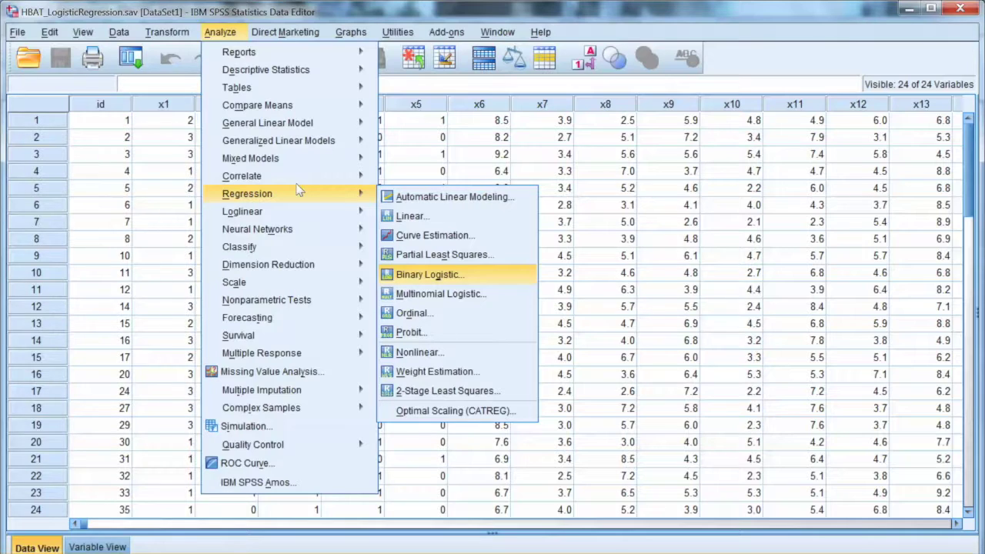
{"action": "key", "text": "Return"}
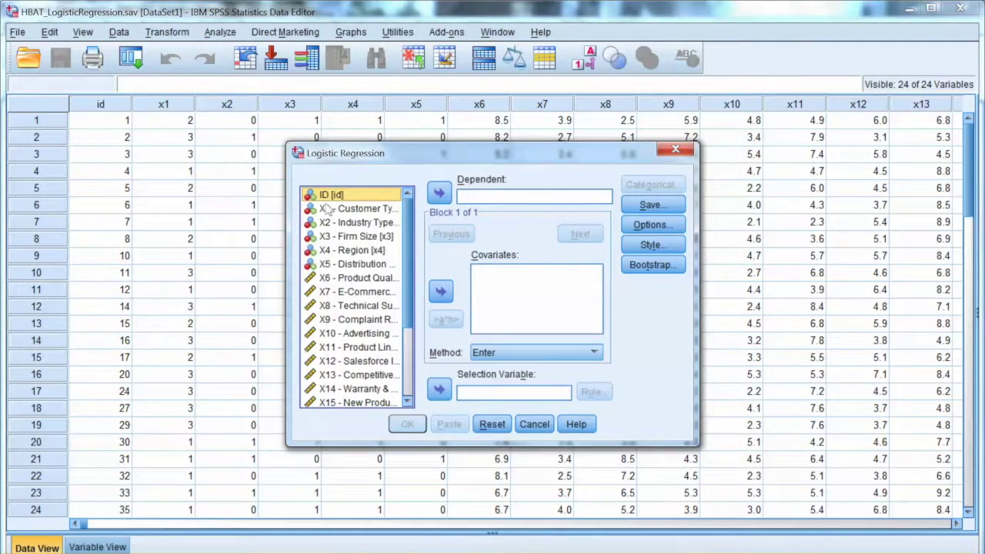
{"action": "key", "text": "Down"}
{"action": "key", "text": "Down"}
{"action": "key", "text": "Down"}
{"action": "key", "text": "Down"}
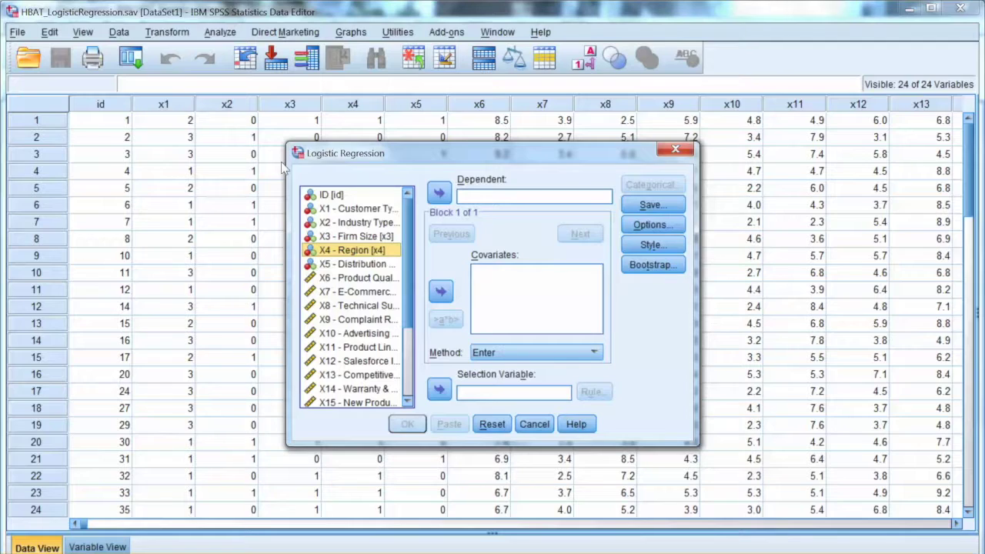
{"action": "key", "text": "Tab"}
{"action": "key", "text": "space"}
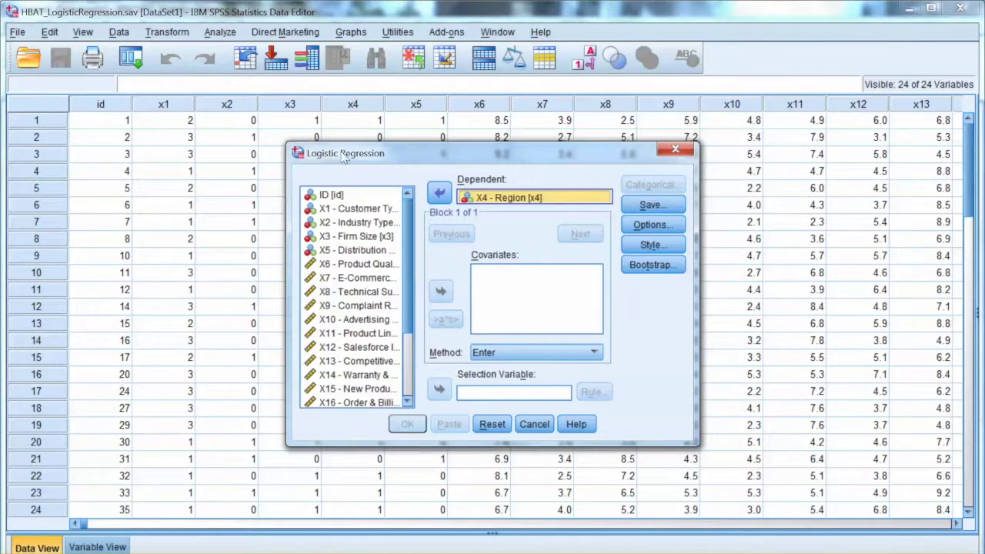
- Add variables X6 - Product Quality through X18 - Delivery Speed as covariates of the regression
{"action": "key", "text": "shift+Tab"}
{"action": "key", "text": "shift+Tab"}
{"action": "key", "text": "Down"}
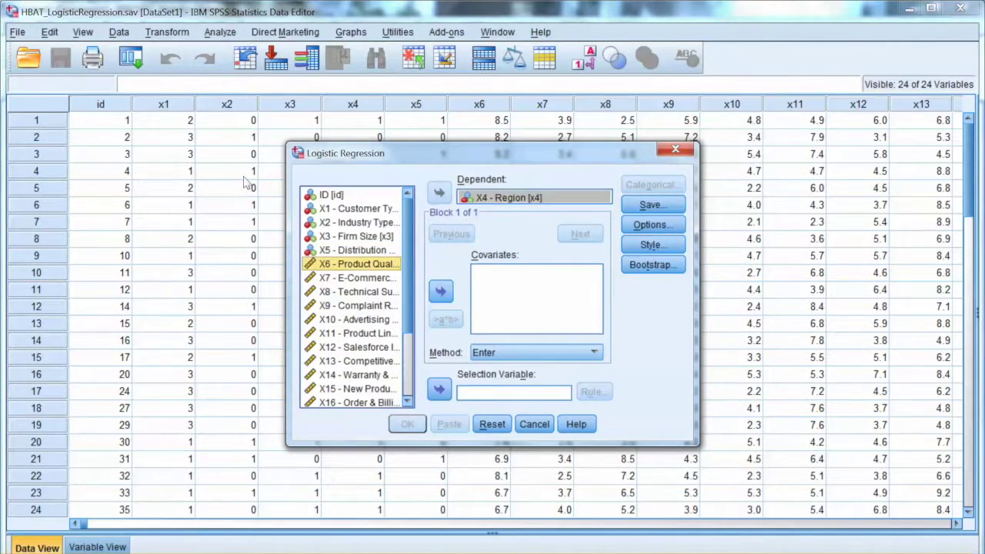
{"action": "scroll", "coordinate": [277, 199], "scroll_direction": "down", "scroll_amount": 2}
{"action": "scroll", "coordinate": [408, 306], "scroll_direction": "down", "scroll_amount": 2}
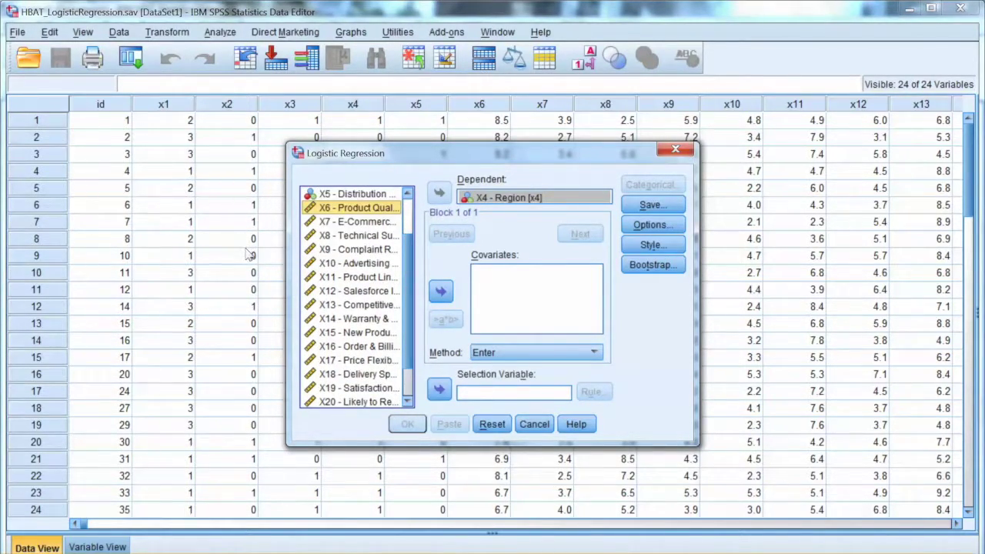
{"action": "key", "text": "shift+Down"}
{"action": "key", "text": "shift+Down"}
{"action": "key", "text": "shift+Down"}
{"action": "key", "text": "shift+Down"}
{"action": "key", "text": "shift+Down"}
{"action": "key", "text": "shift+Down"}
{"action": "key", "text": "shift+Down"}
{"action": "key", "text": "shift+Down"}
{"action": "key", "text": "shift+Down"}
{"action": "key", "text": "shift+Down"}
{"action": "key", "text": "shift+Down"}
{"action": "key", "text": "shift+Down"}
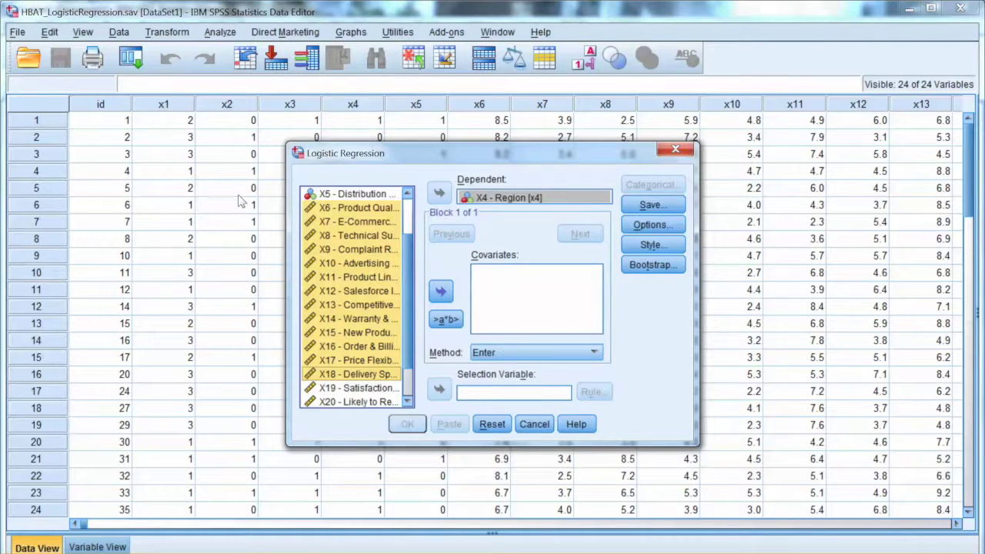
{"action": "key", "text": "Return"}
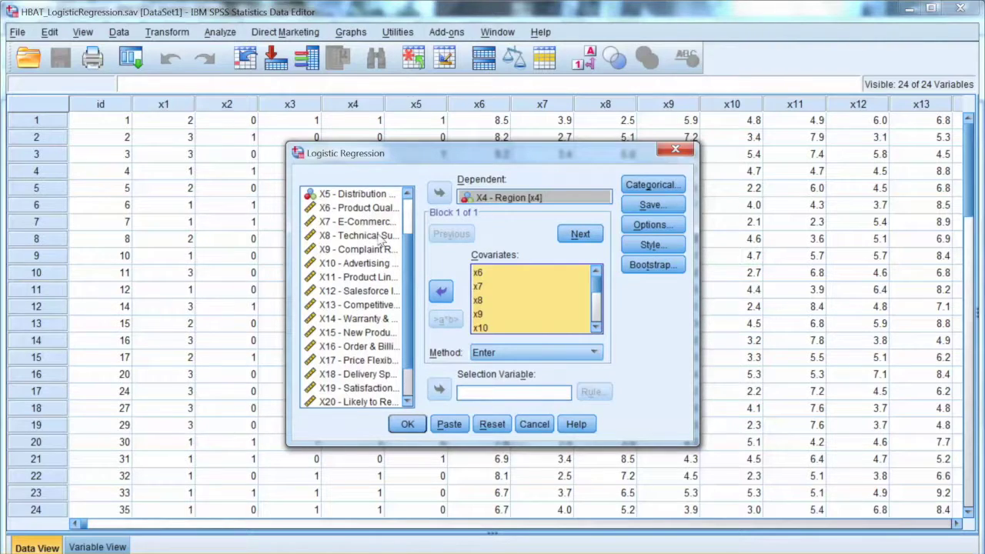
- Set the covariate entry method to Forward: LR
{"action": "key", "text": "alt+m"}
{"action": "key", "text": "alt+Down"}
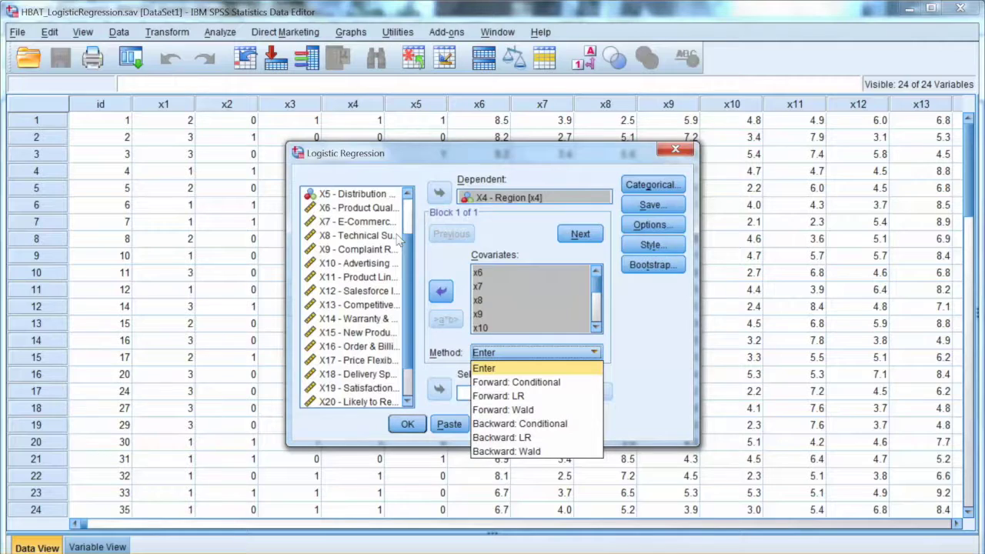
{"action": "key", "text": "Down"}
{"action": "key", "text": "Down"}
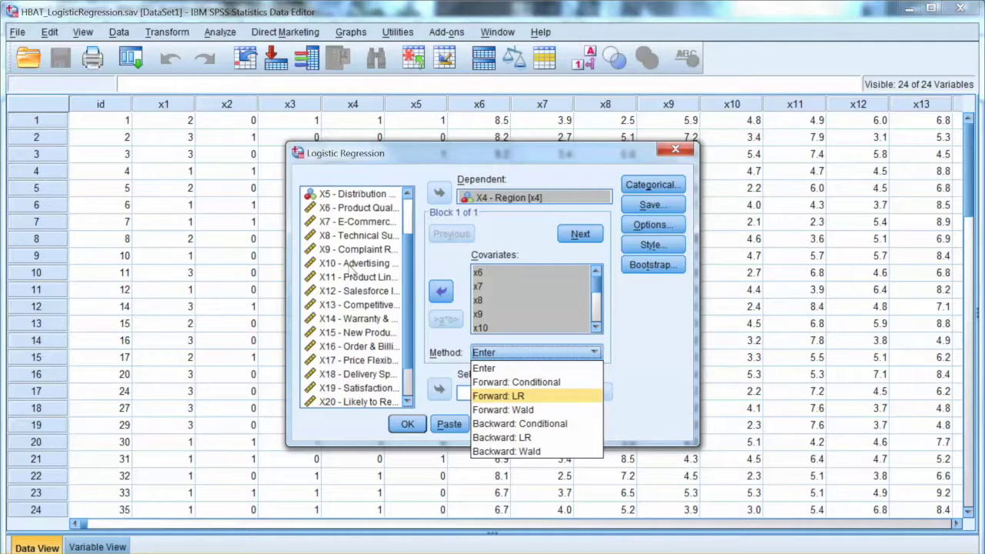
{"action": "key", "text": "Return"}
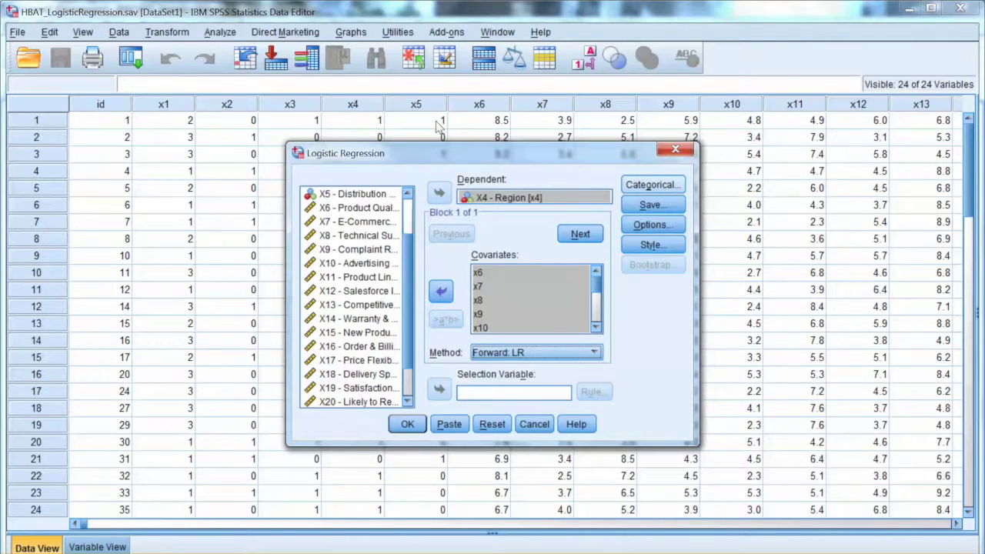
- Look over the categorical covariate definitions and the Save settings of the logistic regression
{"action": "left_click", "coordinate": [653, 185]}
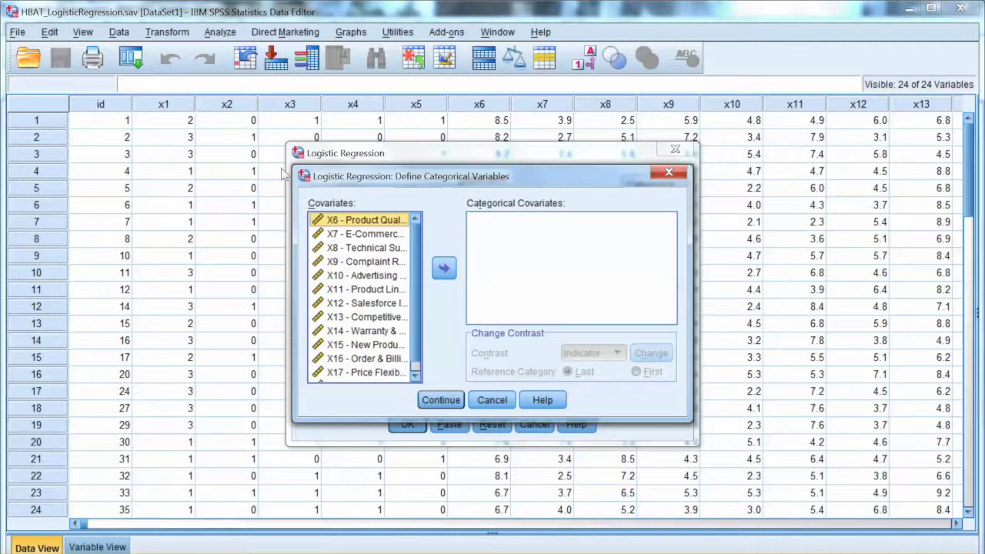
{"action": "key", "text": "Return"}
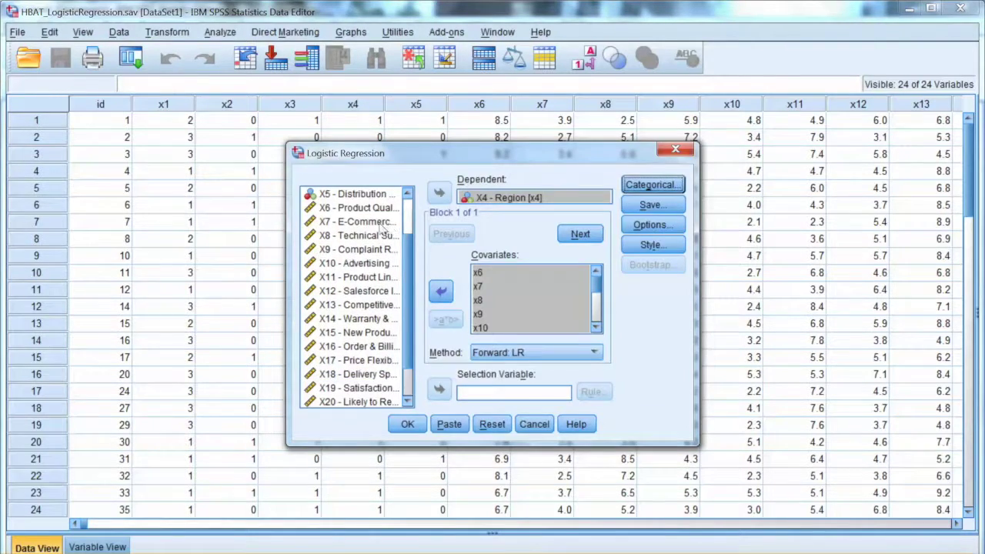
{"action": "left_click", "coordinate": [436, 142]}
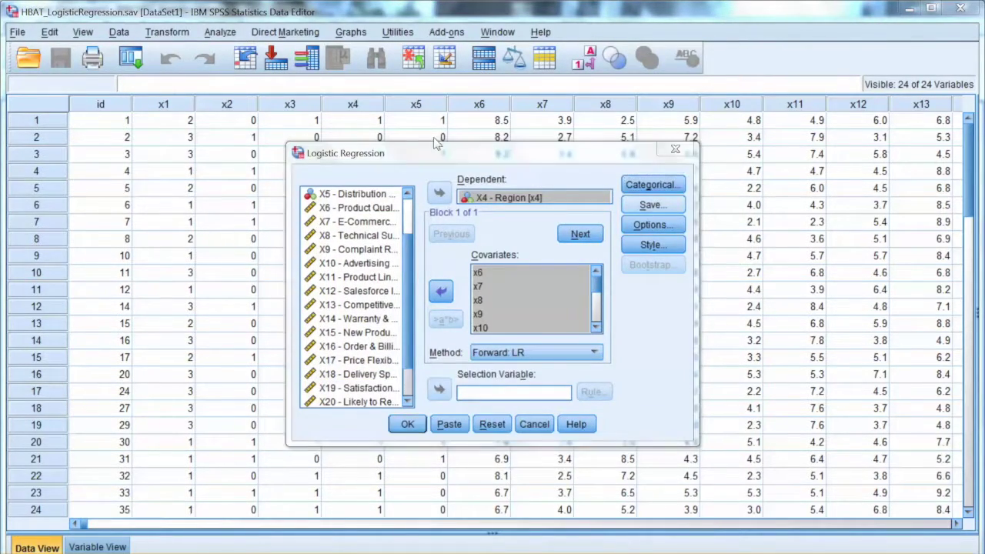
{"action": "key", "text": "Escape"}
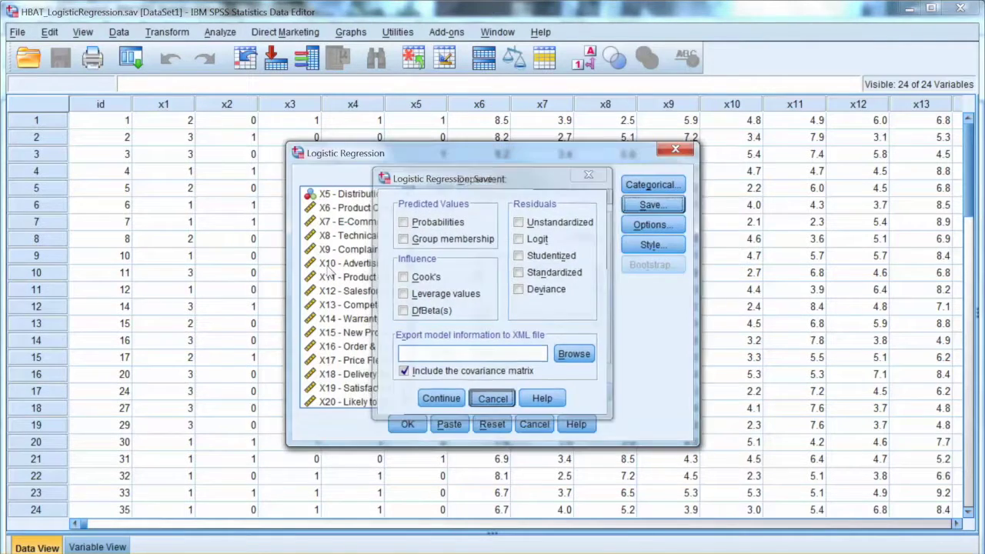
- Include classification plots, Hosmer-Lemeshow goodness-of-fit and iteration history in the output, and run the regression
{"action": "key", "text": "alt+o"}
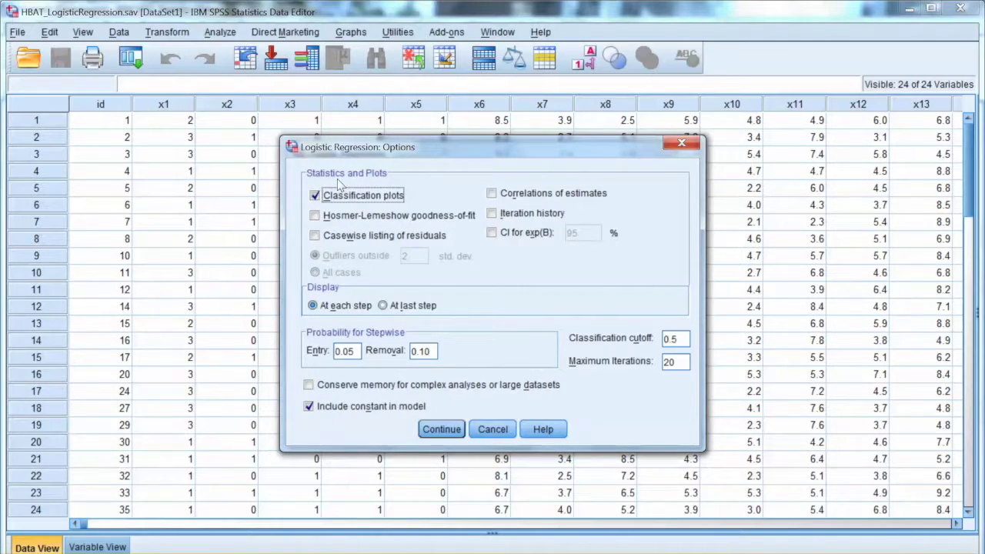
{"action": "left_click", "coordinate": [315, 217]}
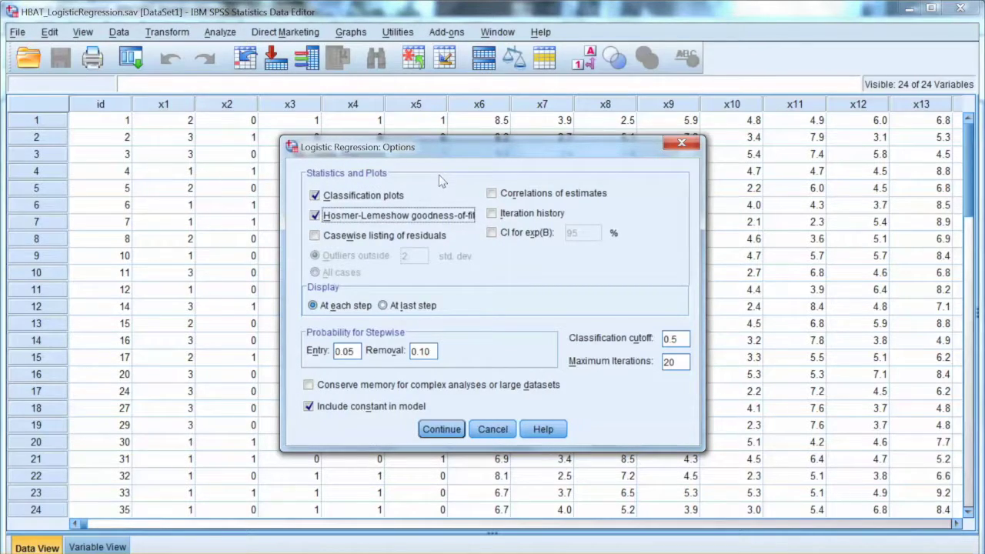
{"action": "key", "text": "alt+i"}
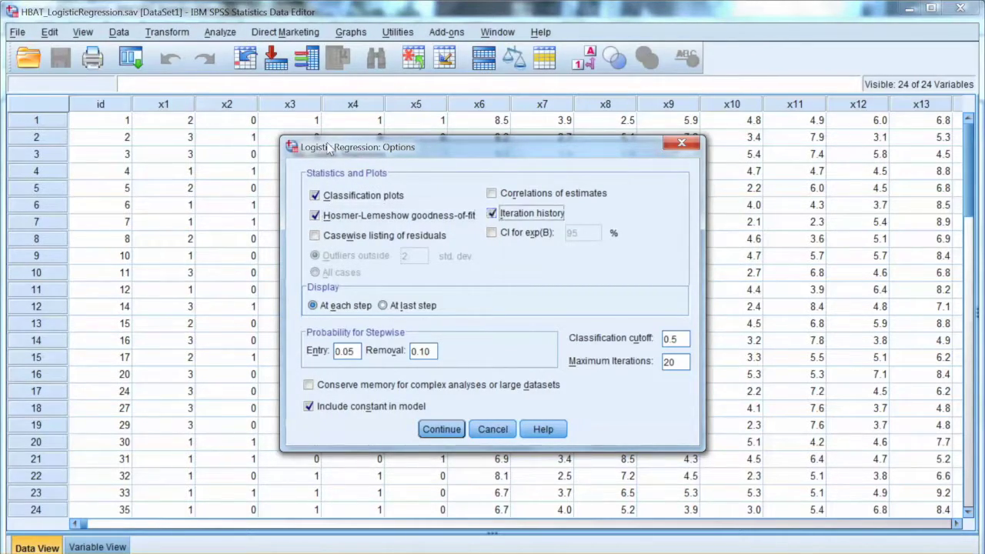
{"action": "key", "text": "Return"}
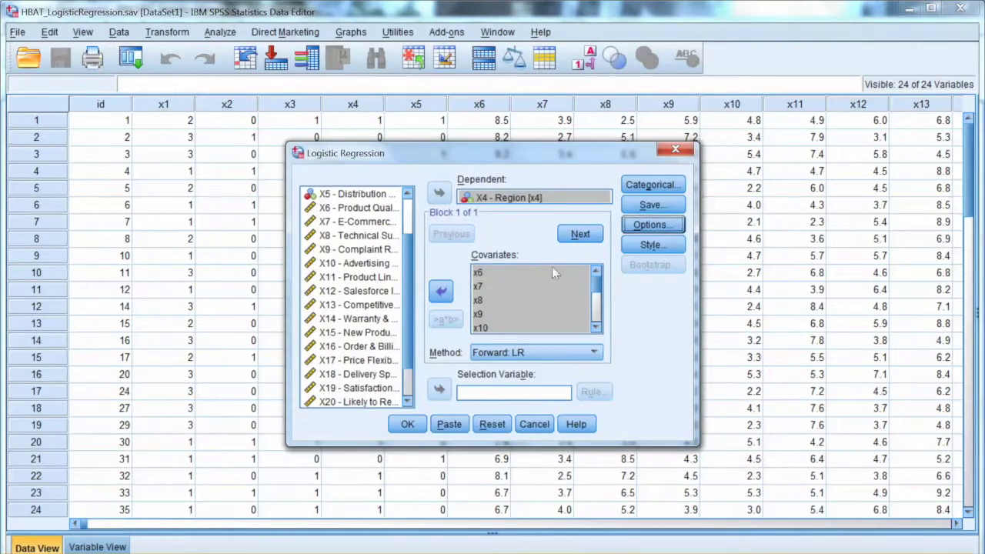
{"action": "key", "text": "Return"}
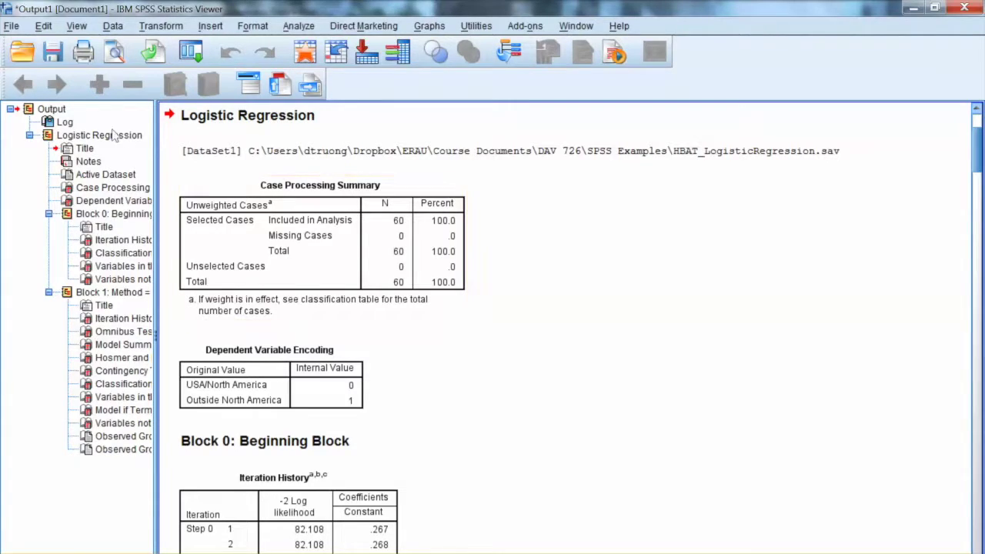
- Examine the dependent variable encoding and the Block 0 iteration history and classification table in the regression output
{"action": "scroll", "coordinate": [594, 332], "scroll_direction": "down", "scroll_amount": 3}
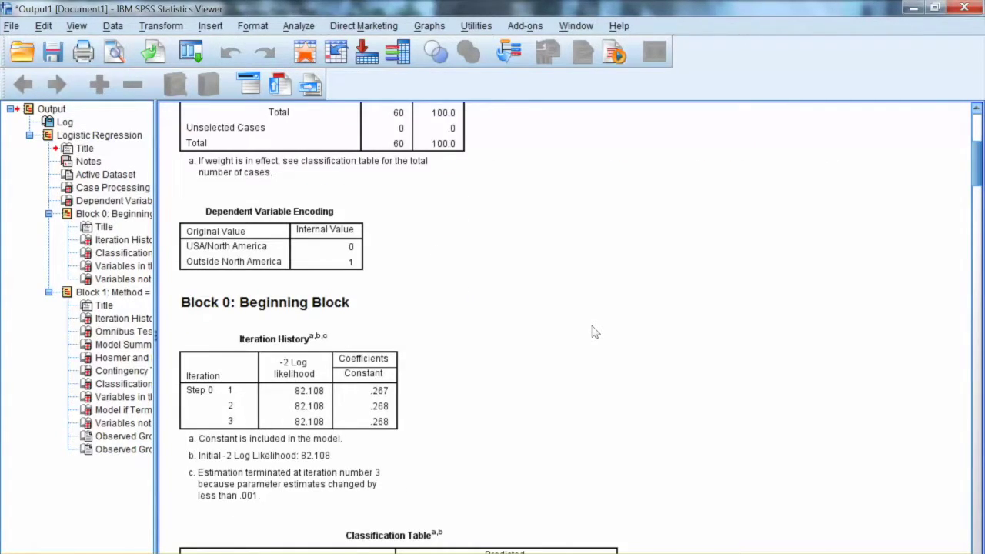
{"action": "scroll", "coordinate": [594, 332], "scroll_direction": "down", "scroll_amount": 2}
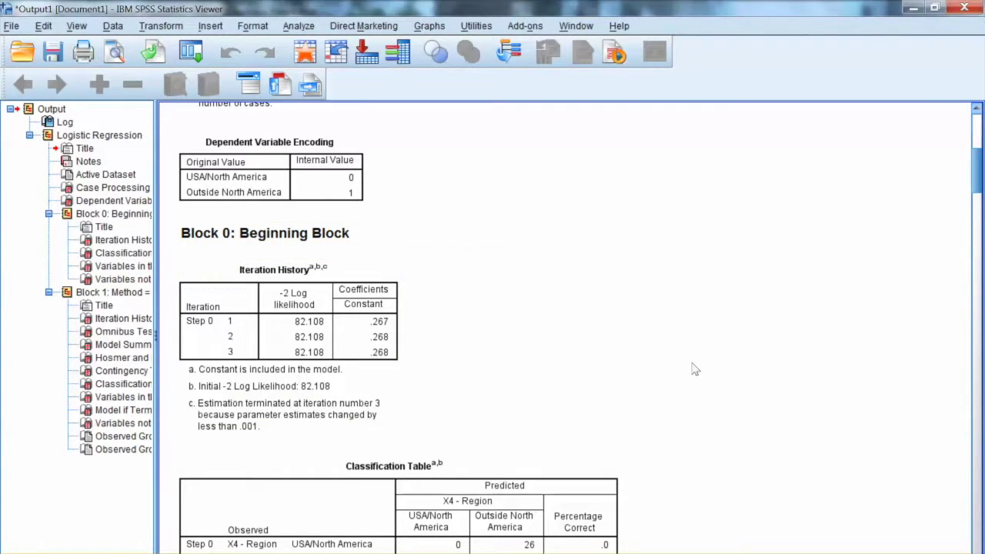
{"action": "scroll", "coordinate": [642, 360], "scroll_direction": "down", "scroll_amount": 2}
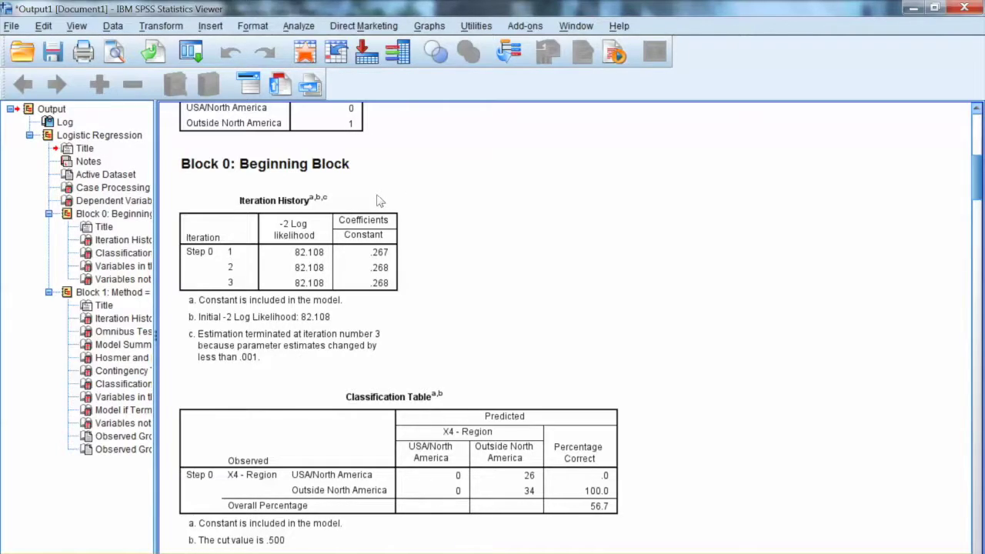
{"action": "left_click", "coordinate": [329, 190]}
{"action": "left_click", "coordinate": [145, 206]}
{"action": "left_click", "coordinate": [301, 201]}
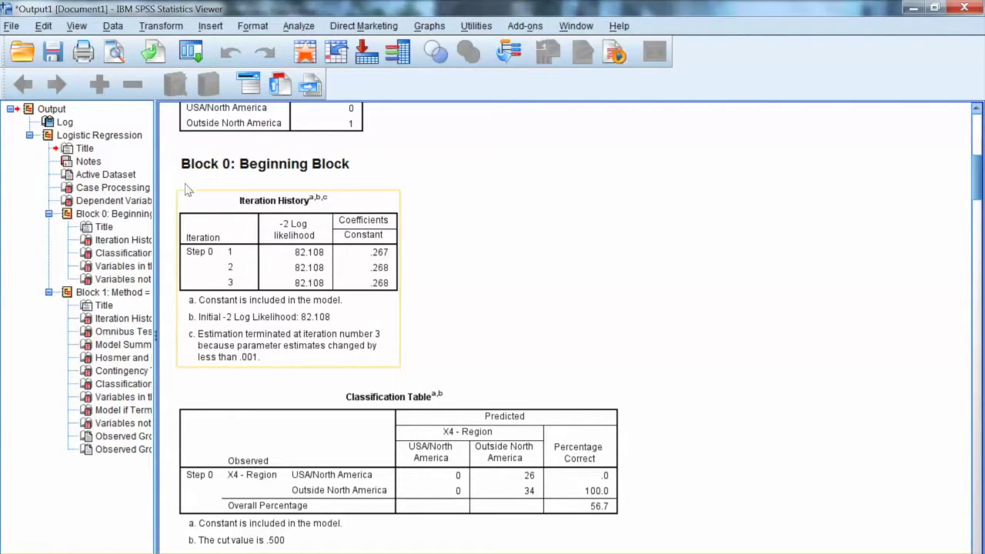
{"action": "left_click", "coordinate": [244, 185]}
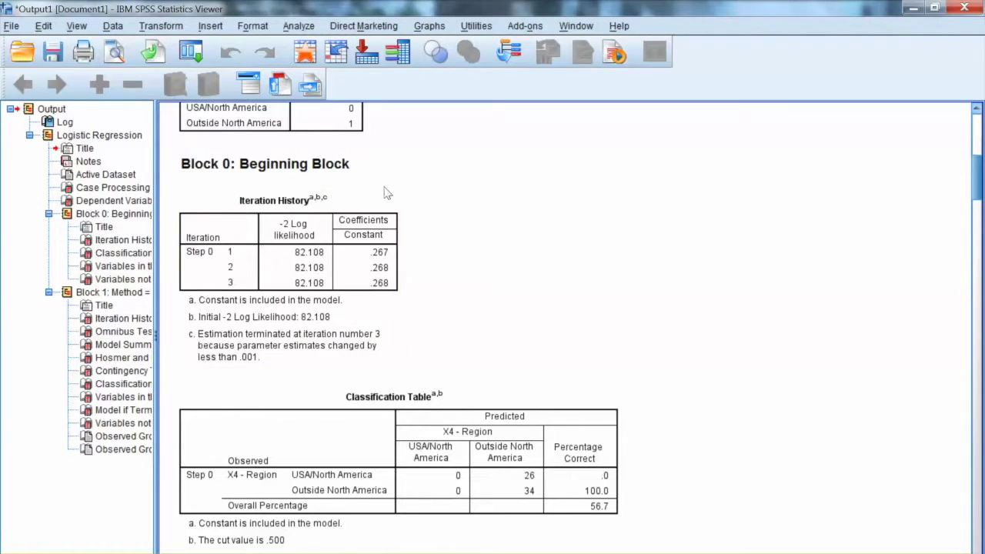
{"action": "left_click", "coordinate": [231, 188]}
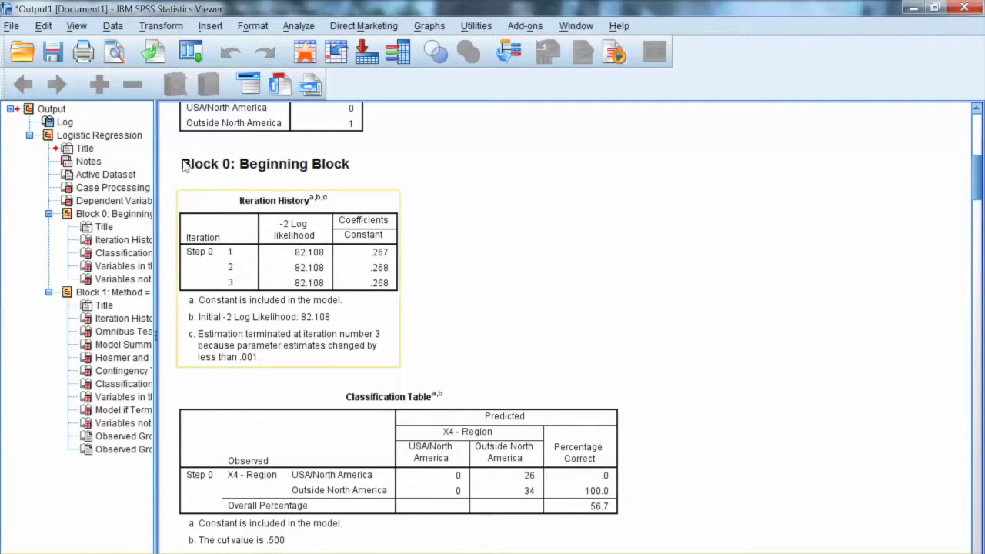
{"action": "left_click", "coordinate": [230, 186]}
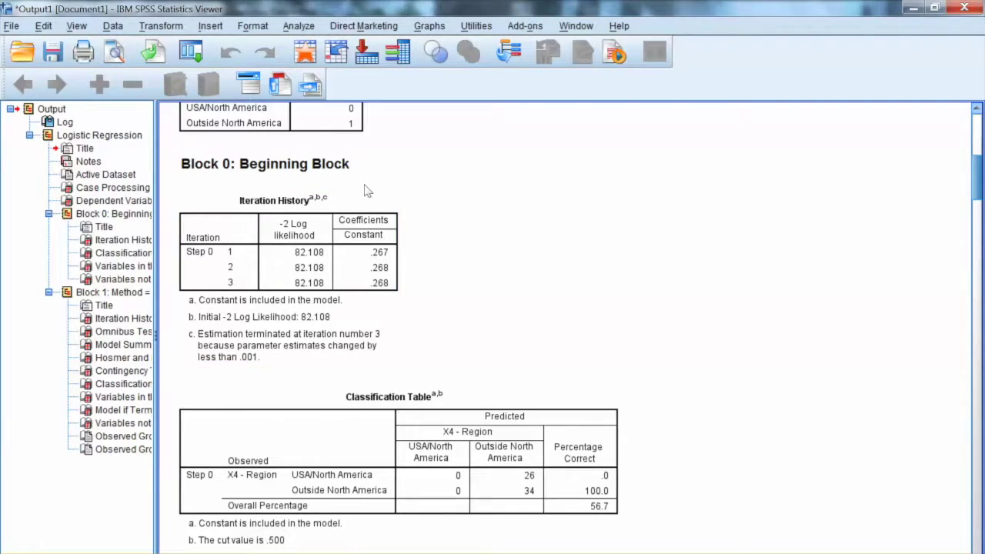
{"action": "left_click", "coordinate": [232, 183]}
{"action": "left_click", "coordinate": [189, 188]}
{"action": "scroll", "coordinate": [653, 310], "scroll_direction": "down", "scroll_amount": 3}
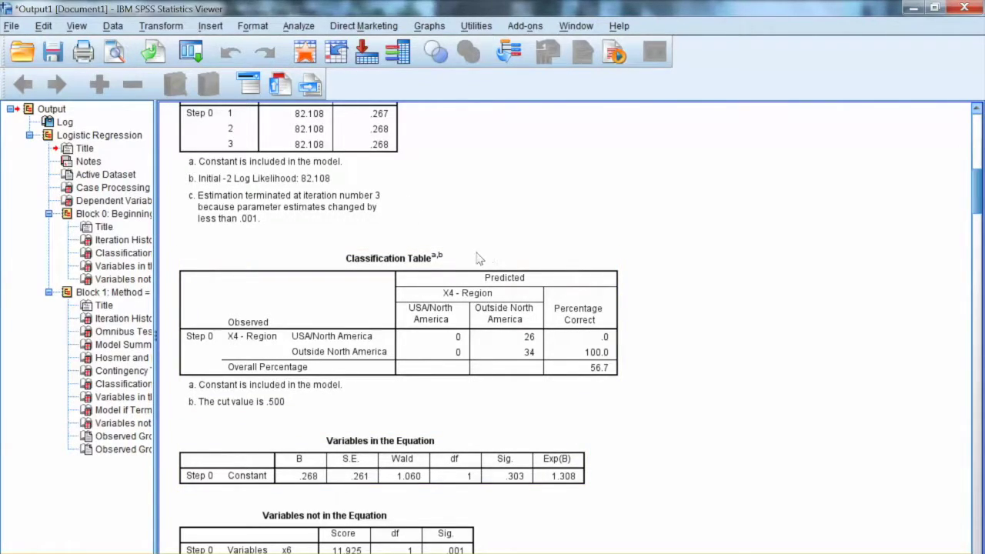
- Examine the Block 0 tables of variables in and not in the equation, including the score significance of x6 to x18
{"action": "scroll", "coordinate": [708, 369], "scroll_direction": "down", "scroll_amount": 5}
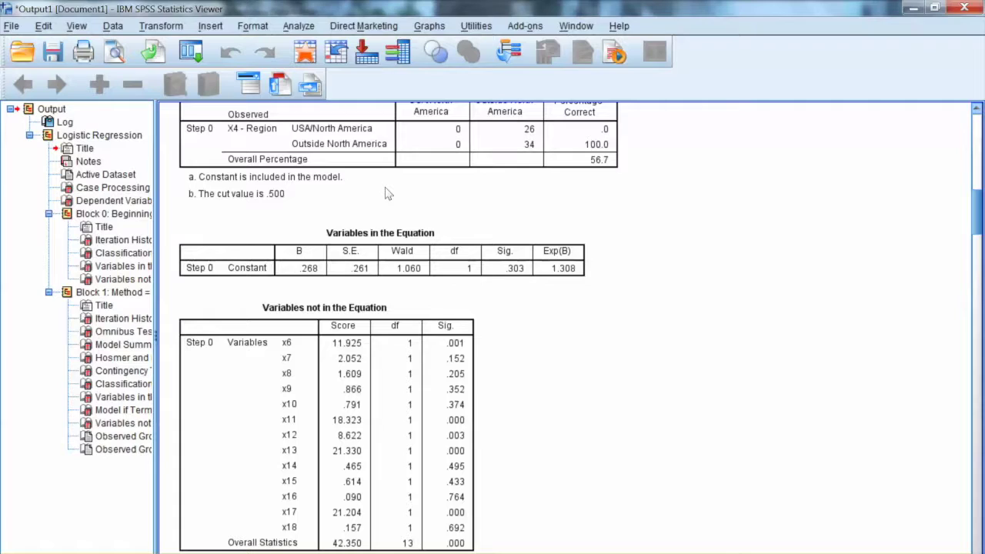
{"action": "scroll", "coordinate": [572, 381], "scroll_direction": "down", "scroll_amount": 2}
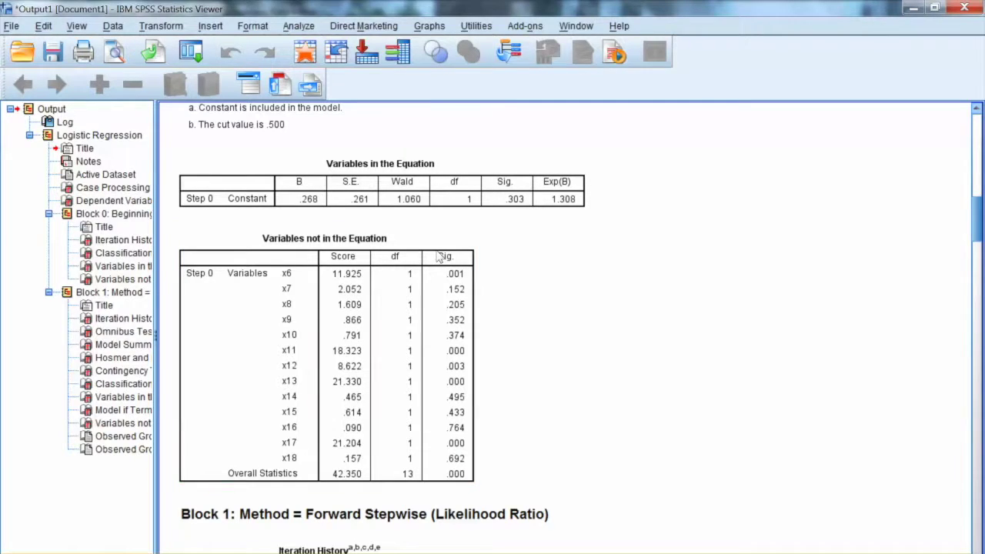
{"action": "scroll", "coordinate": [659, 382], "scroll_direction": "down", "scroll_amount": 3}
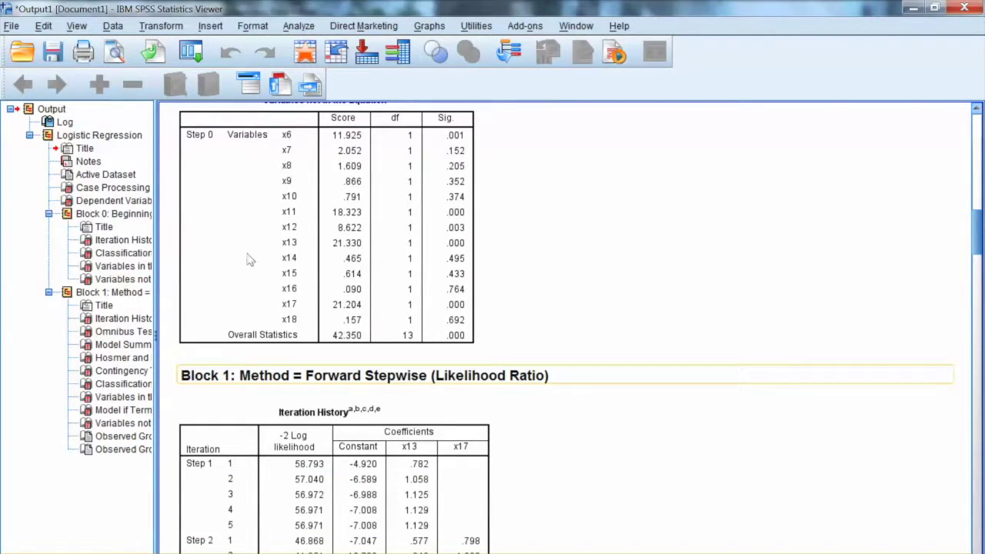
- Compare the -2 Log likelihood values in the Block 1 iteration history with those of the Block 0 iteration history
{"action": "scroll", "coordinate": [635, 388], "scroll_direction": "down", "scroll_amount": 3}
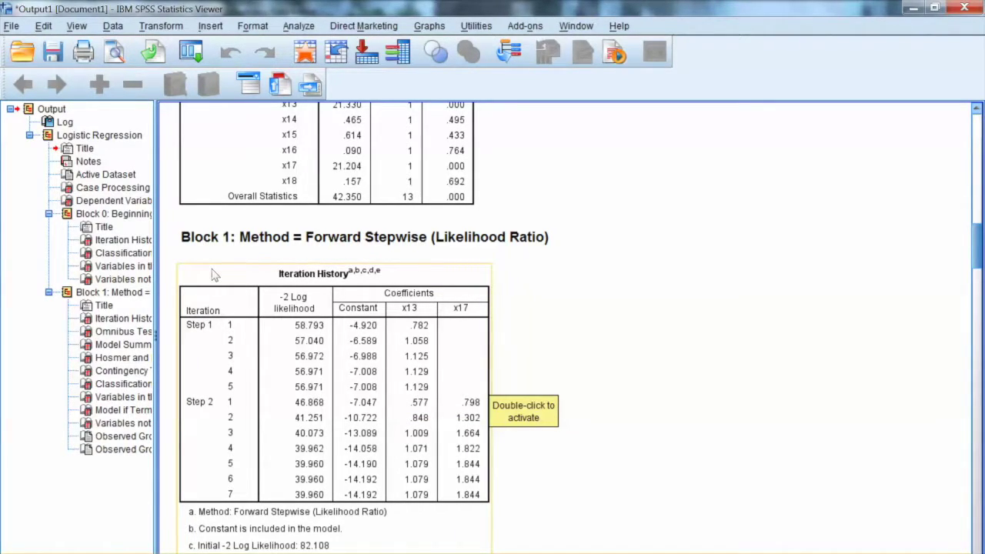
{"action": "scroll", "coordinate": [577, 366], "scroll_direction": "down", "scroll_amount": 4}
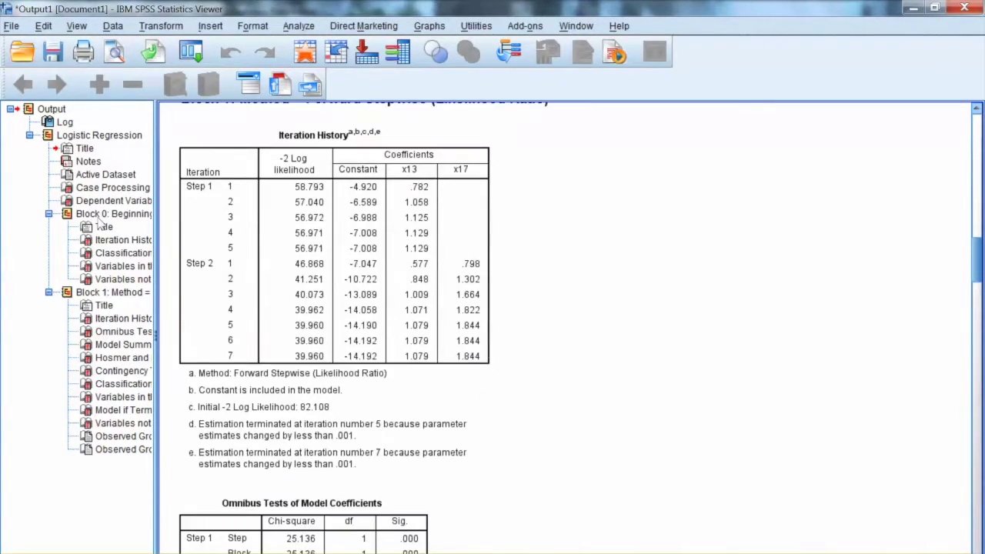
{"action": "left_click", "coordinate": [369, 141]}
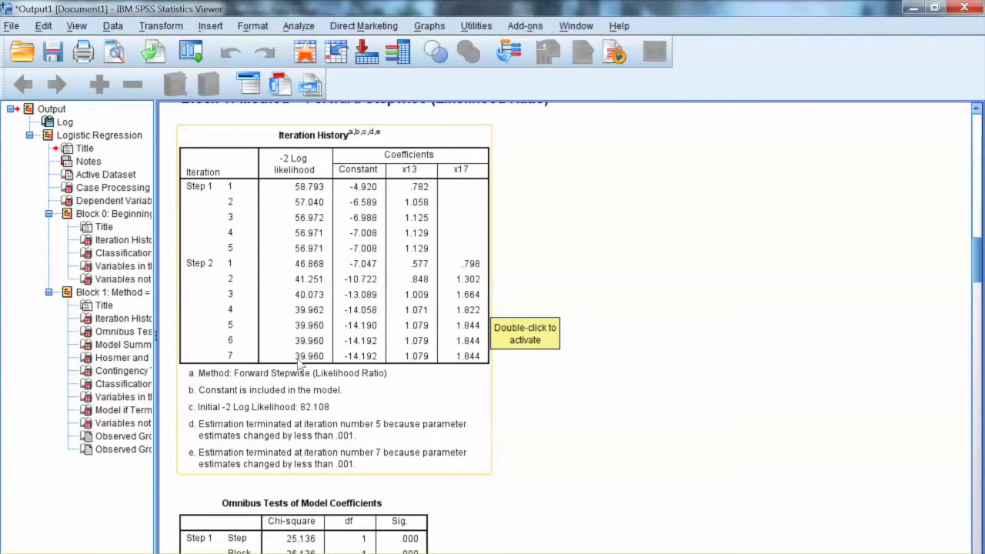
{"action": "scroll", "coordinate": [601, 399], "scroll_direction": "up", "scroll_amount": 5}
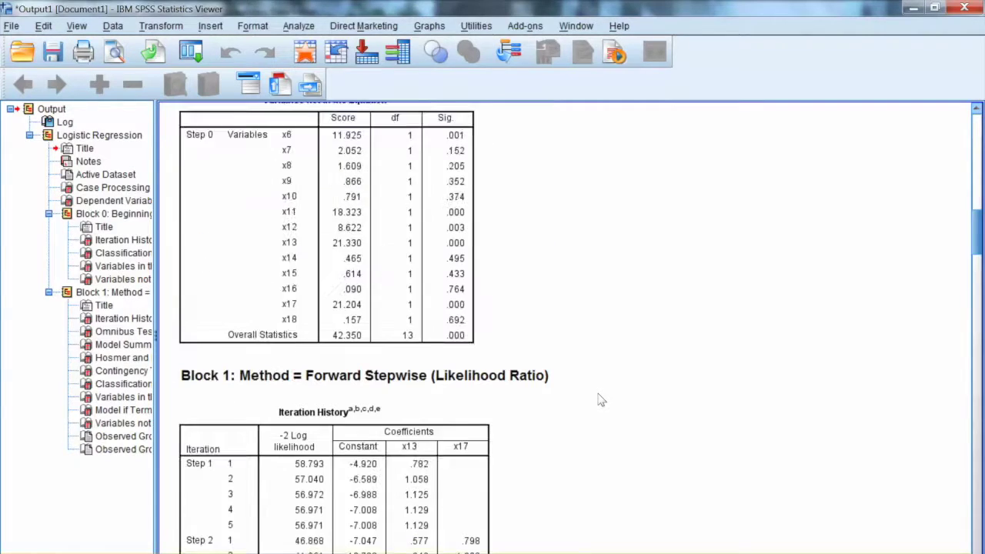
{"action": "scroll", "coordinate": [601, 399], "scroll_direction": "up", "scroll_amount": 10}
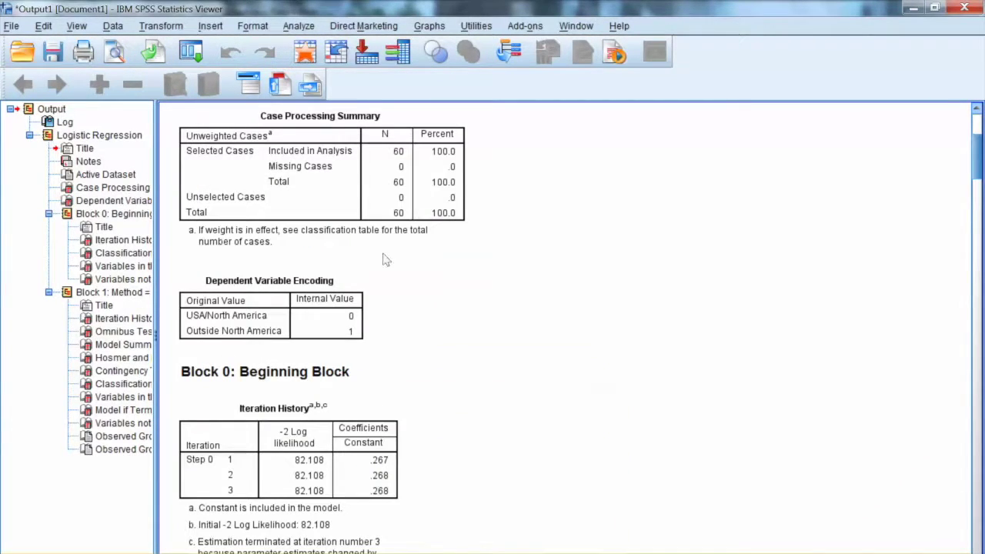
{"action": "scroll", "coordinate": [259, 169], "scroll_direction": "up", "scroll_amount": 2}
{"action": "scroll", "coordinate": [407, 273], "scroll_direction": "down", "scroll_amount": 2}
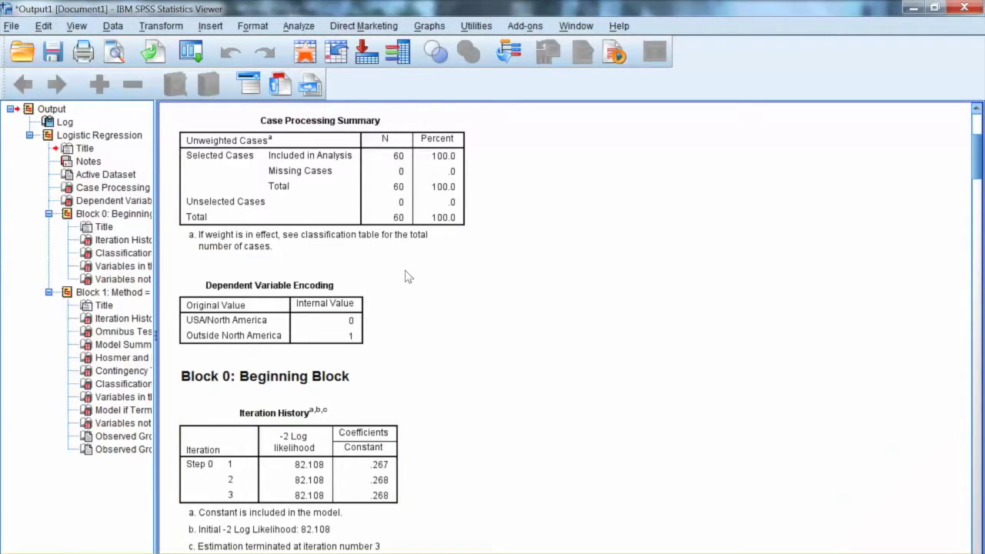
{"action": "scroll", "coordinate": [607, 412], "scroll_direction": "down", "scroll_amount": 3}
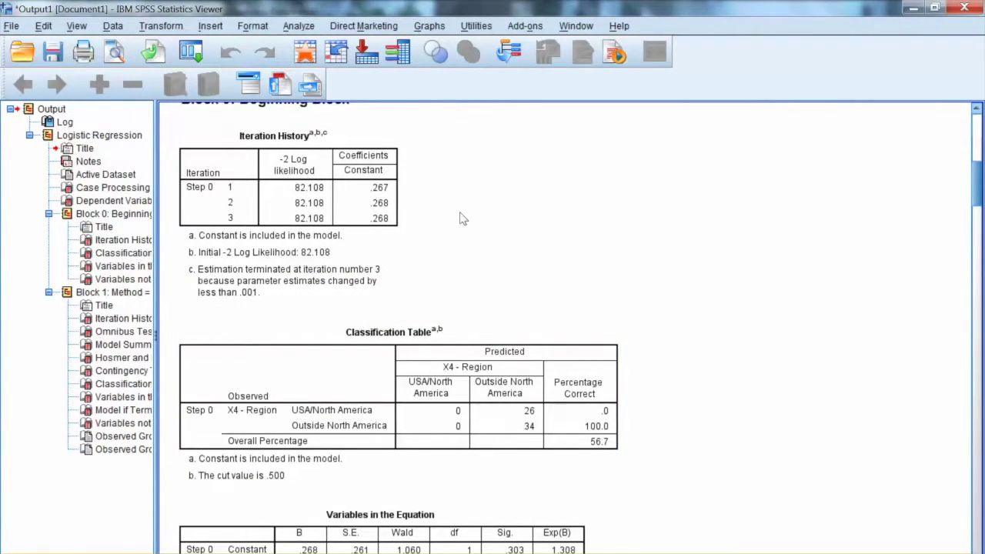
{"action": "scroll", "coordinate": [690, 309], "scroll_direction": "down", "scroll_amount": 6}
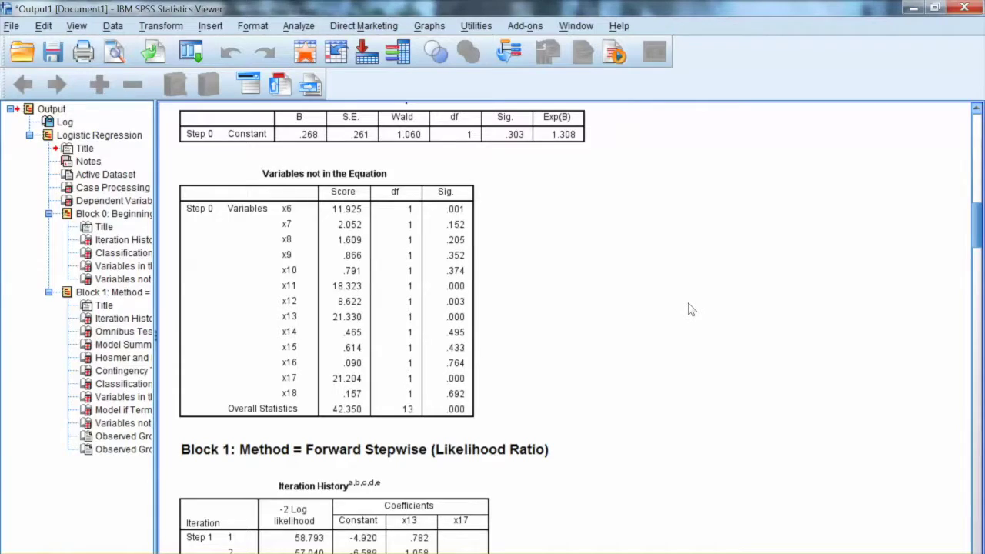
{"action": "scroll", "coordinate": [690, 310], "scroll_direction": "down", "scroll_amount": 2}
{"action": "scroll", "coordinate": [236, 179], "scroll_direction": "up", "scroll_amount": 1}
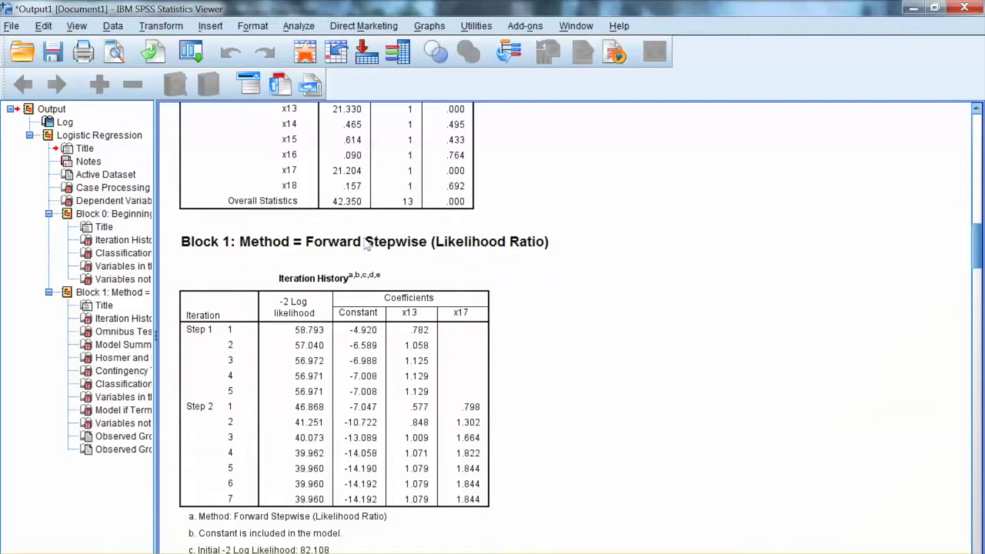
- Examine the Omnibus Tests, the Model Summary with its Cox & Snell and Nagelkerke R Square, and the Hosmer and Lemeshow Test
{"action": "scroll", "coordinate": [547, 362], "scroll_direction": "down", "scroll_amount": 3}
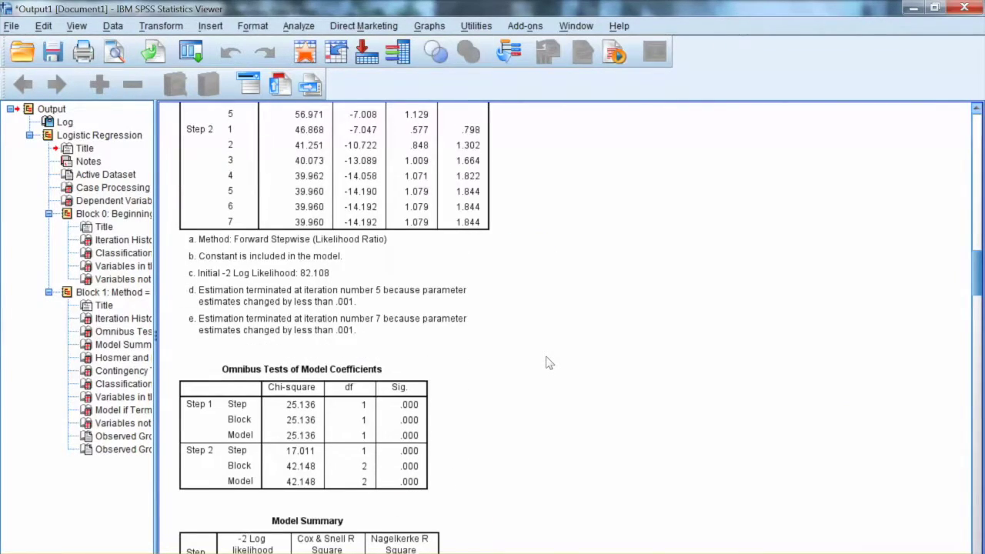
{"action": "scroll", "coordinate": [548, 362], "scroll_direction": "down", "scroll_amount": 3}
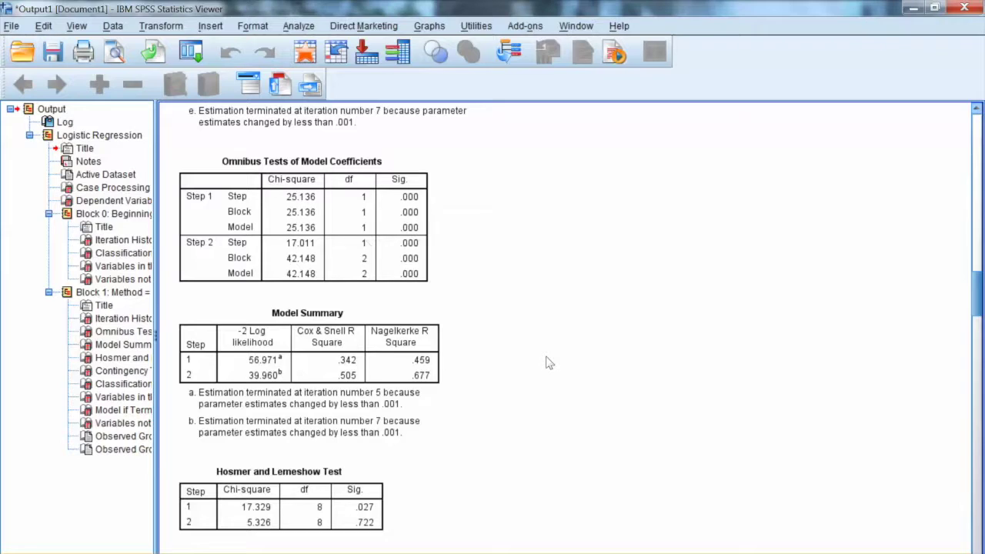
{"action": "scroll", "coordinate": [542, 362], "scroll_direction": "down", "scroll_amount": 2}
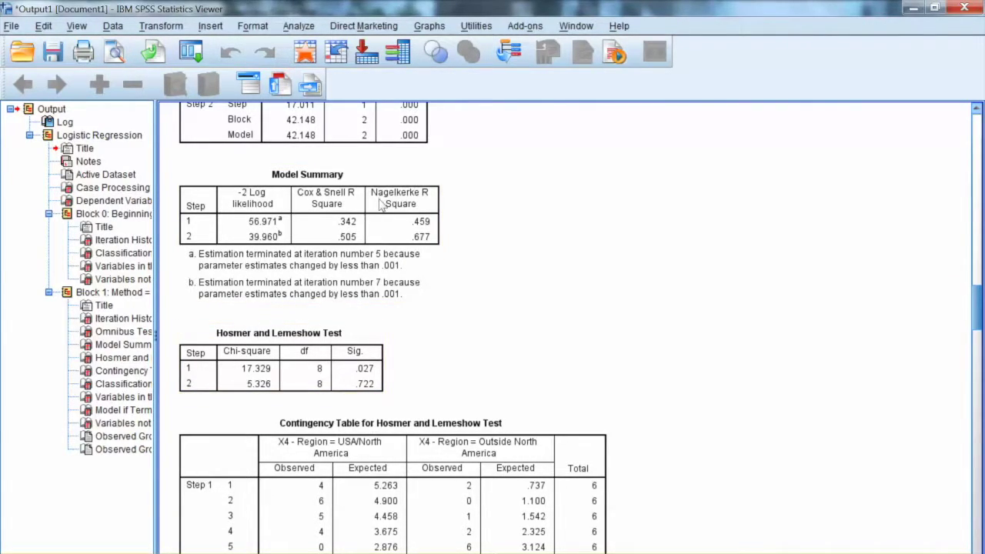
{"action": "scroll", "coordinate": [535, 352], "scroll_direction": "up", "scroll_amount": 2}
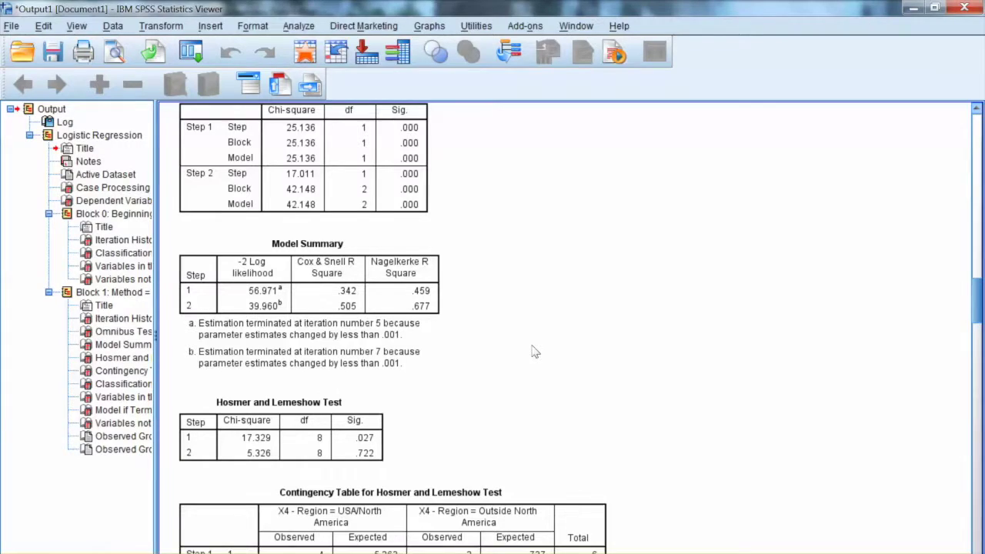
{"action": "scroll", "coordinate": [534, 351], "scroll_direction": "down", "scroll_amount": 2}
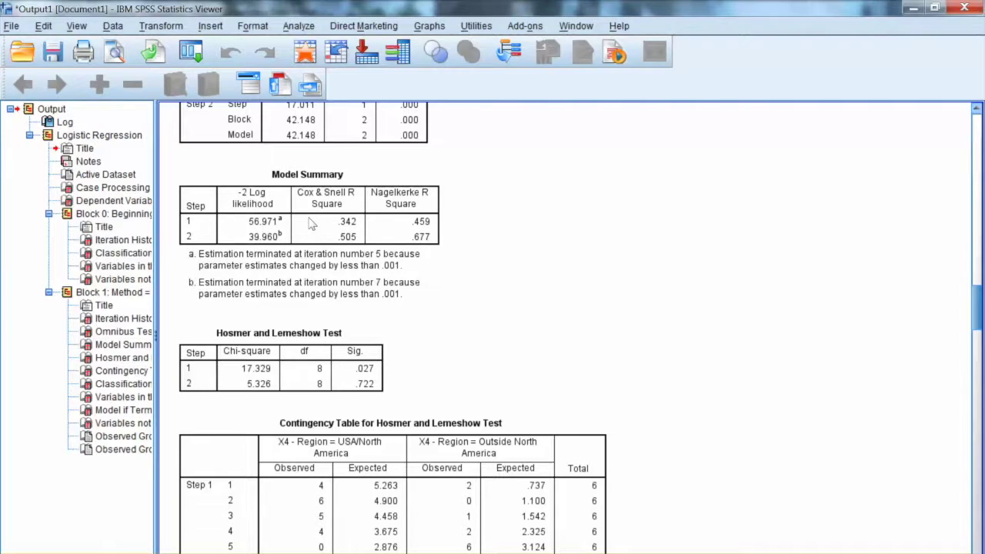
{"action": "left_click", "coordinate": [243, 157]}
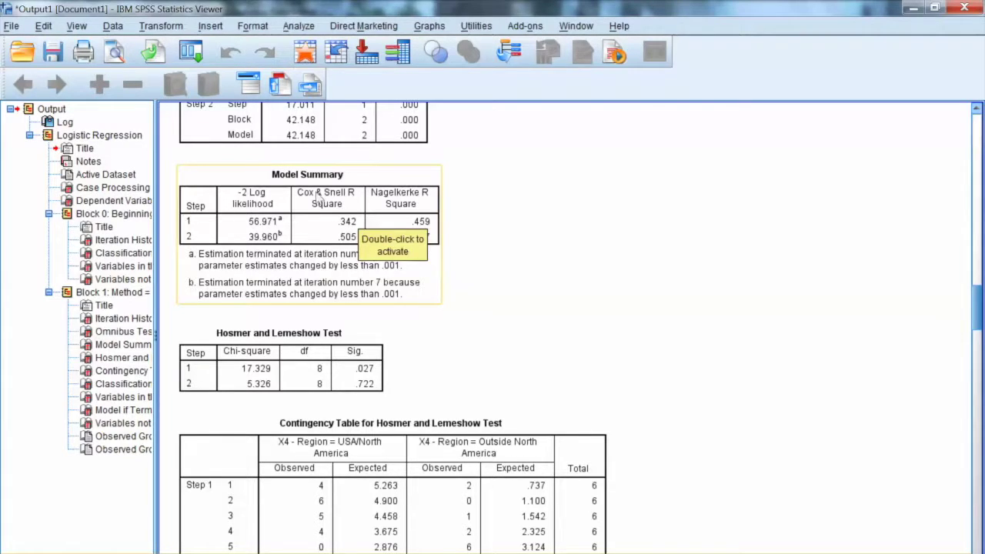
{"action": "left_click", "coordinate": [316, 196]}
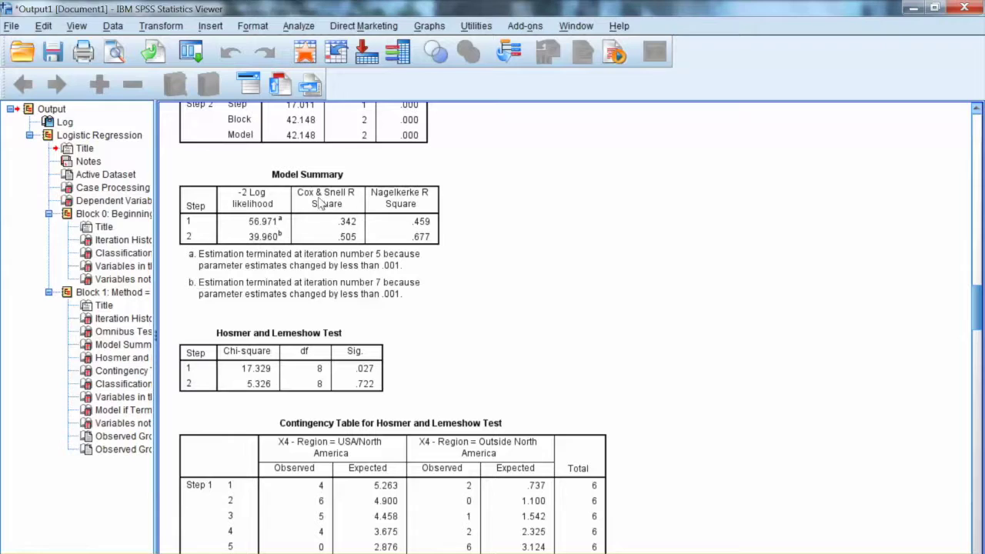
{"action": "left_click", "coordinate": [326, 200]}
- Examine the Block 1 classification table, comparing the predicted and observed regions for Steps 1 and 2
{"action": "scroll", "coordinate": [648, 354], "scroll_direction": "down", "scroll_amount": 10}
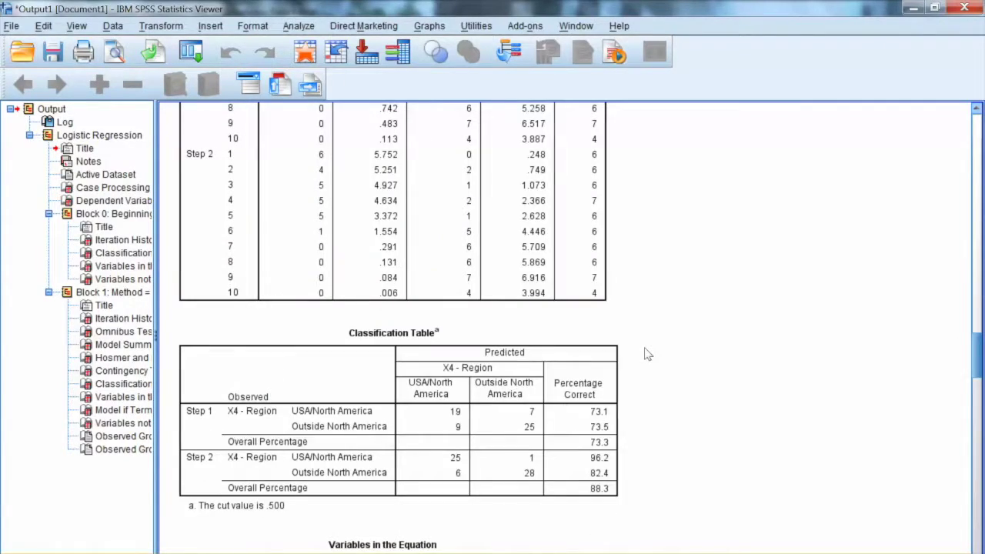
{"action": "scroll", "coordinate": [647, 353], "scroll_direction": "down", "scroll_amount": 3}
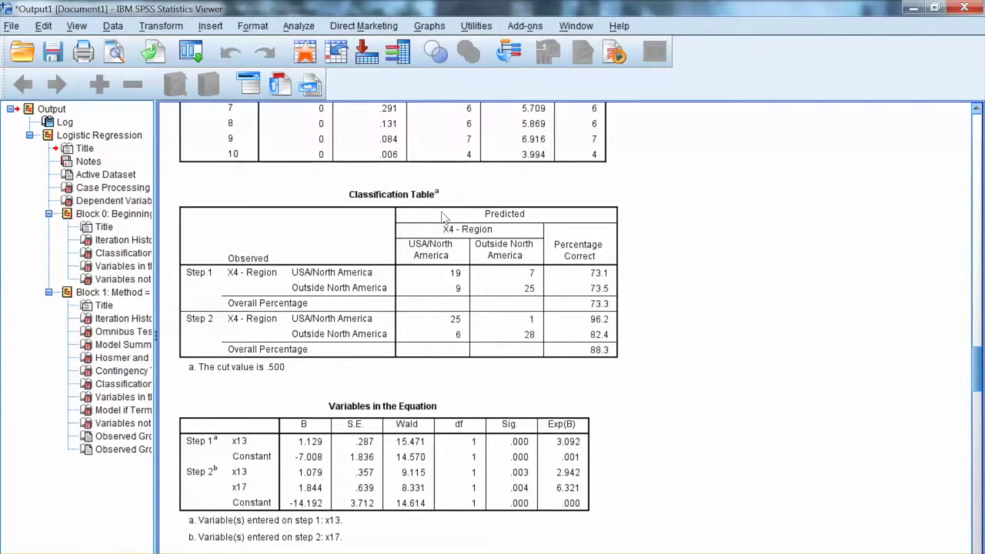
{"action": "left_click", "coordinate": [315, 322]}
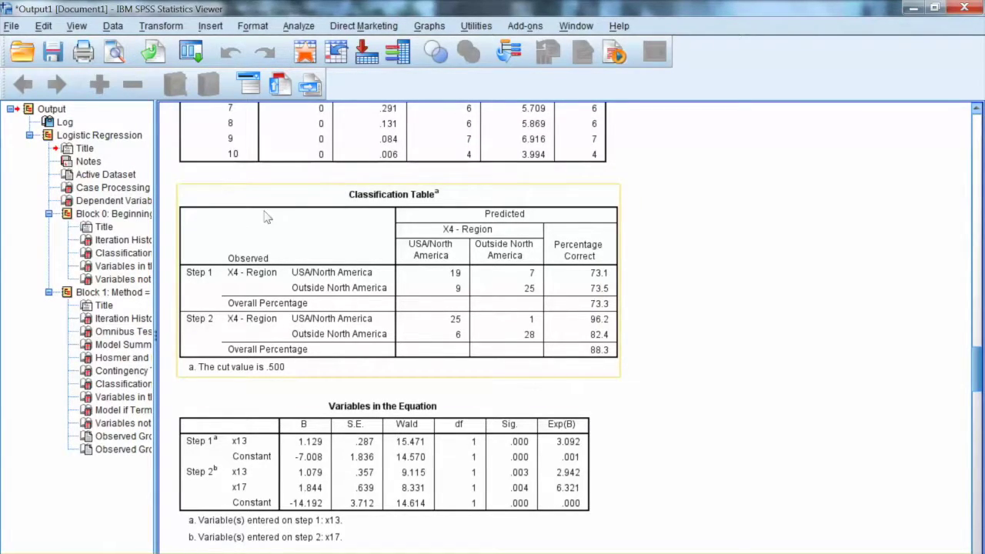
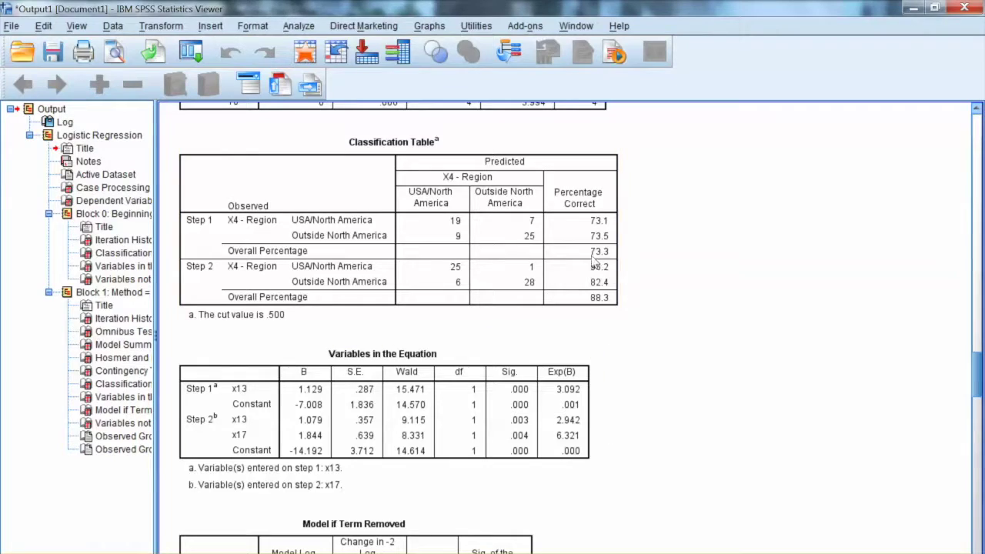
- Examine the B, Wald, Sig. and Exp(B) values of x13 and x17 in the Block 1 Variables in the Equation table
{"action": "scroll", "coordinate": [456, 279], "scroll_direction": "down", "scroll_amount": 3}
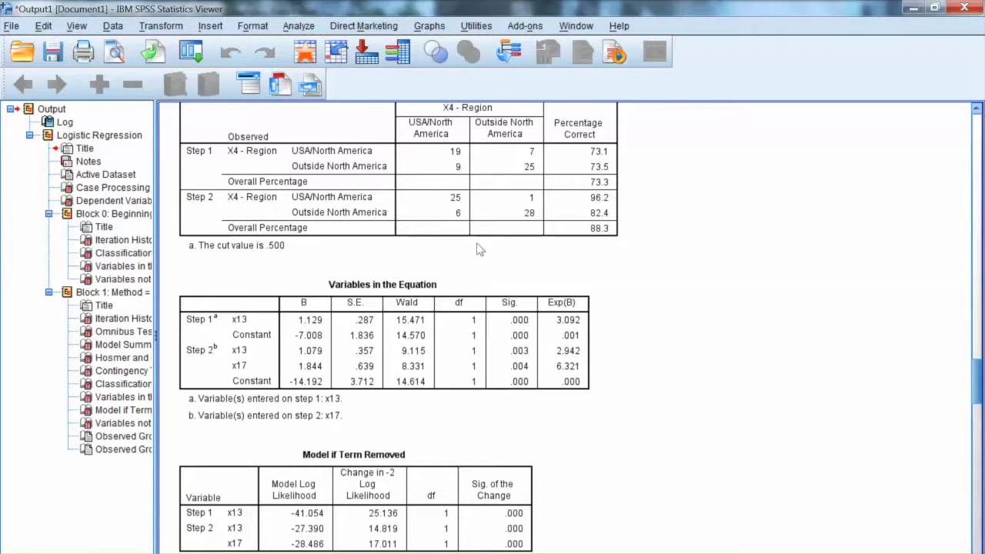
{"action": "left_click", "coordinate": [339, 402]}
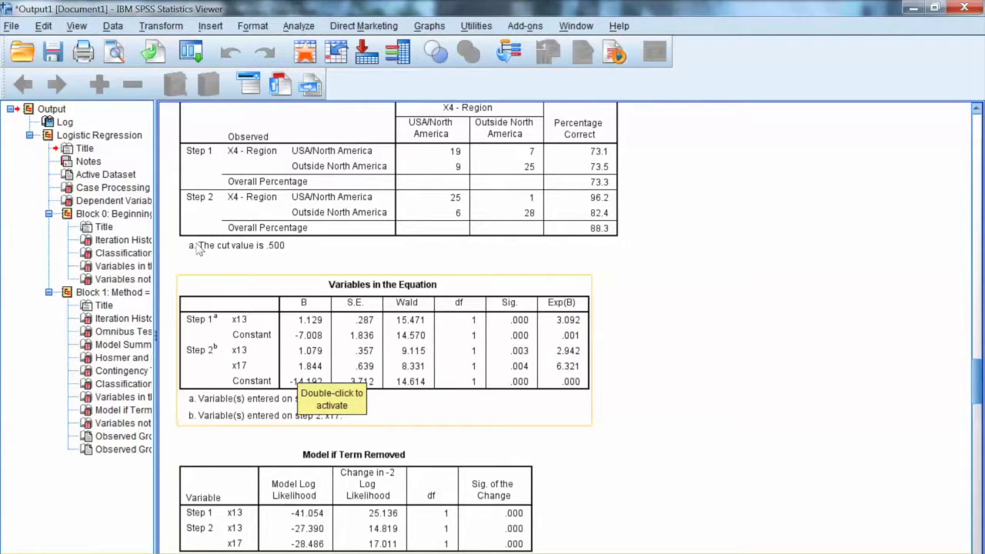
{"action": "left_click", "coordinate": [656, 288]}
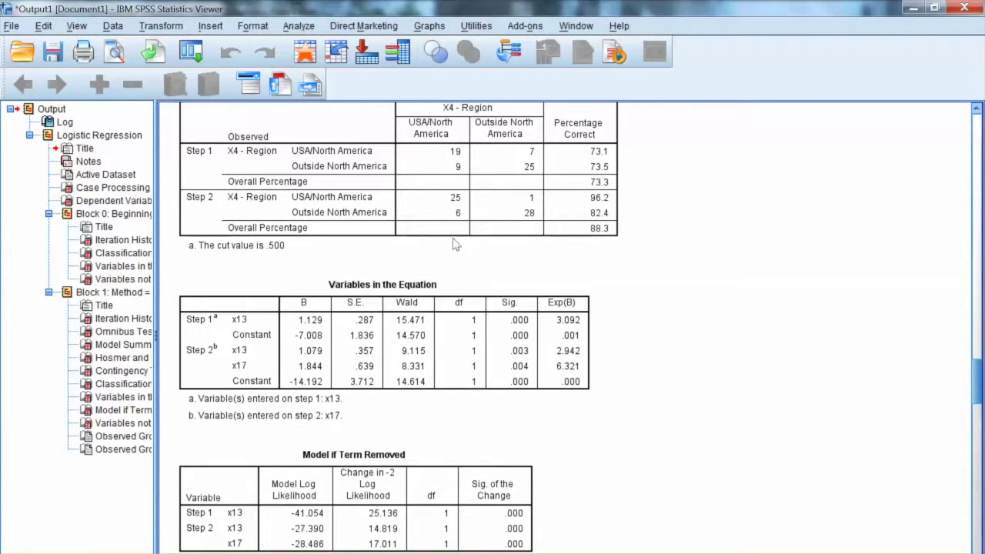
{"action": "left_click", "coordinate": [413, 250]}
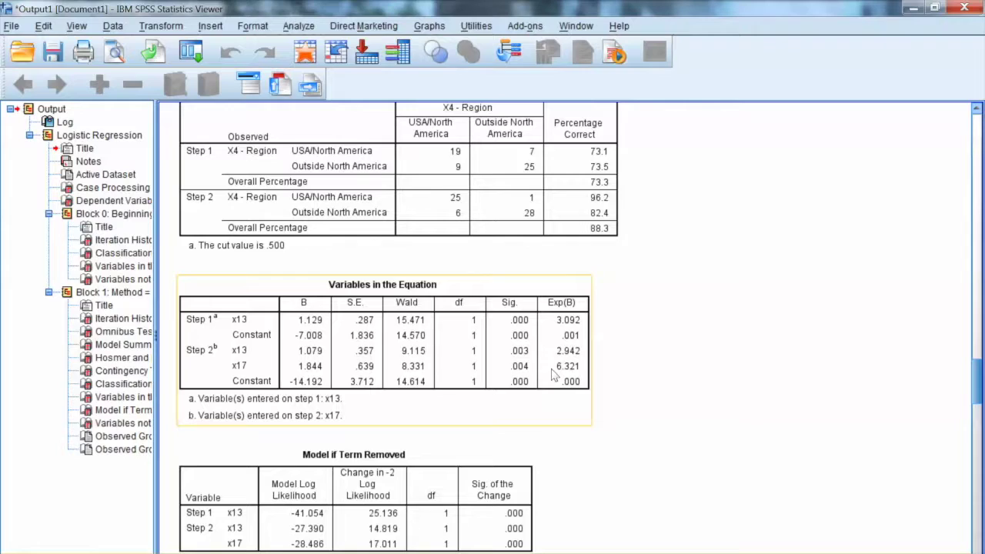
{"action": "left_click", "coordinate": [365, 263]}
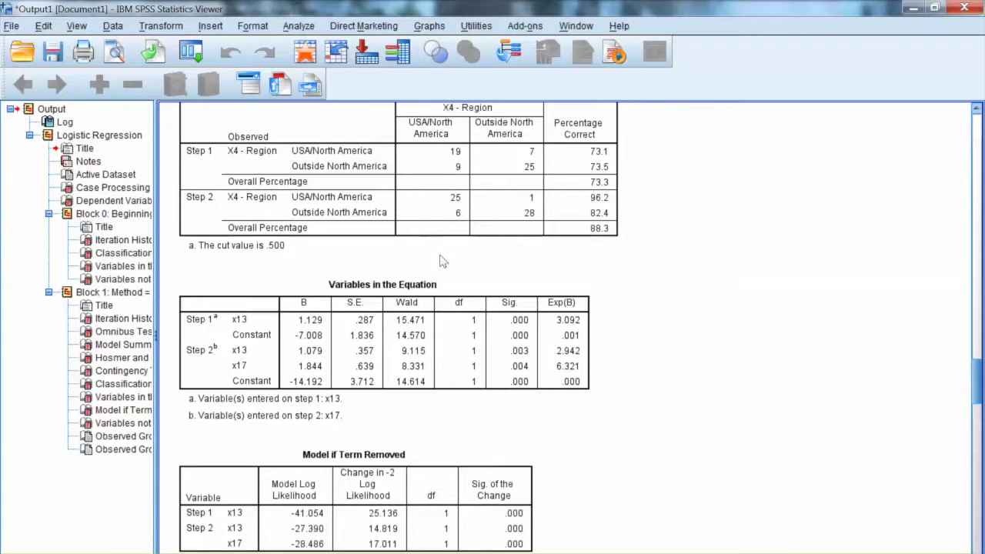
{"action": "left_click", "coordinate": [222, 265]}
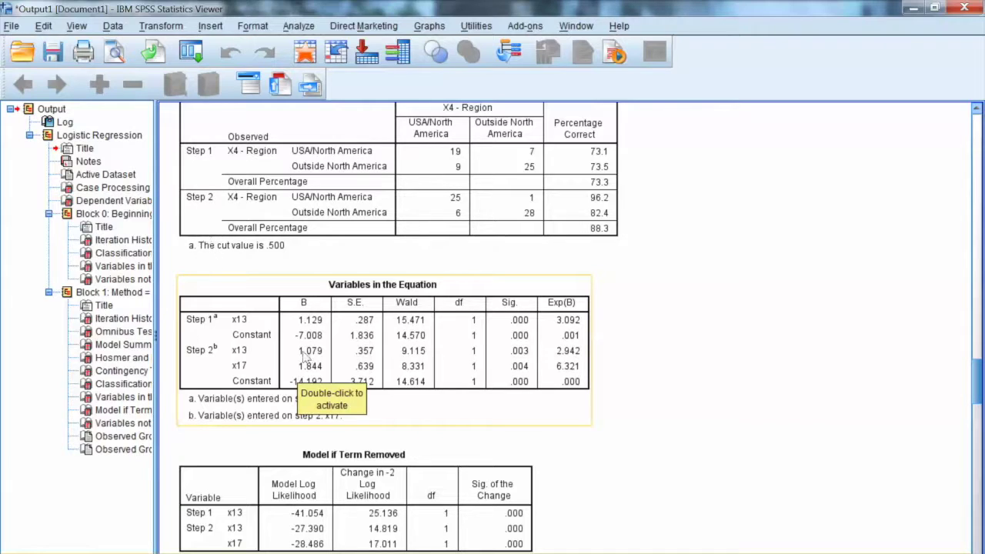
{"action": "left_click", "coordinate": [655, 286]}
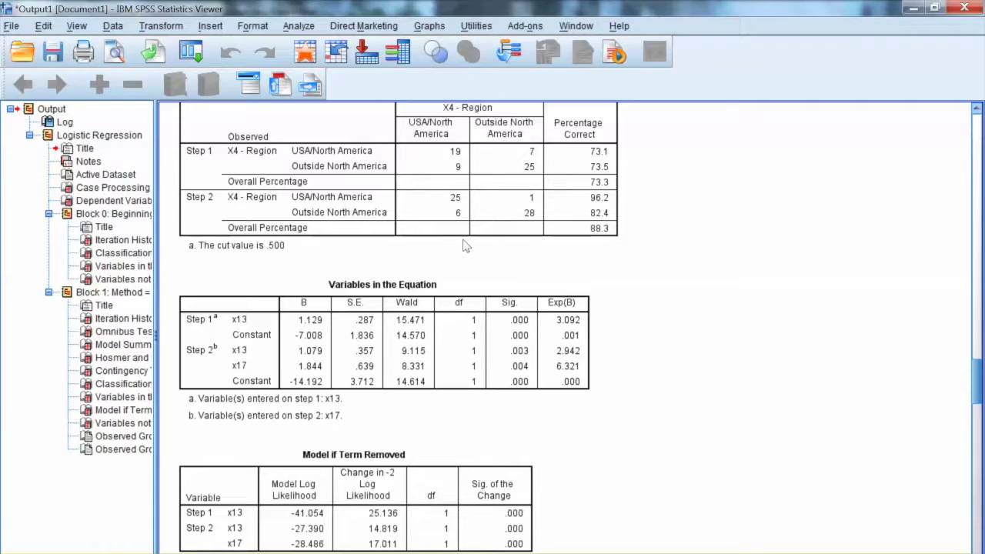
{"action": "left_click", "coordinate": [396, 244]}
- Compare the Observed Groups and Predicted Probabilities plots of Step 1 and Step 2
{"action": "scroll", "coordinate": [450, 258], "scroll_direction": "down", "scroll_amount": 5}
{"action": "scroll", "coordinate": [576, 377], "scroll_direction": "down", "scroll_amount": 15}
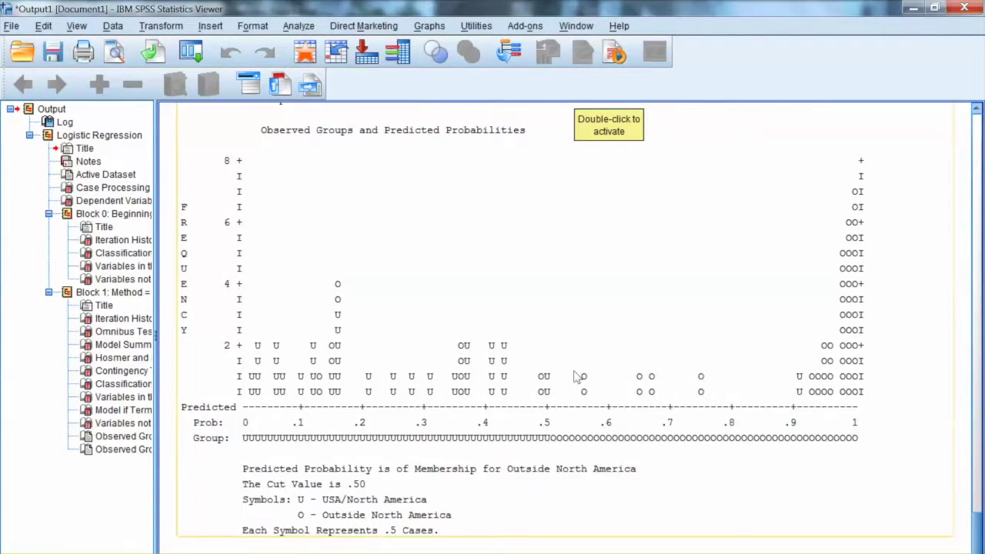
{"action": "scroll", "coordinate": [576, 378], "scroll_direction": "up", "scroll_amount": 5}
{"action": "scroll", "coordinate": [576, 375], "scroll_direction": "up", "scroll_amount": 1}
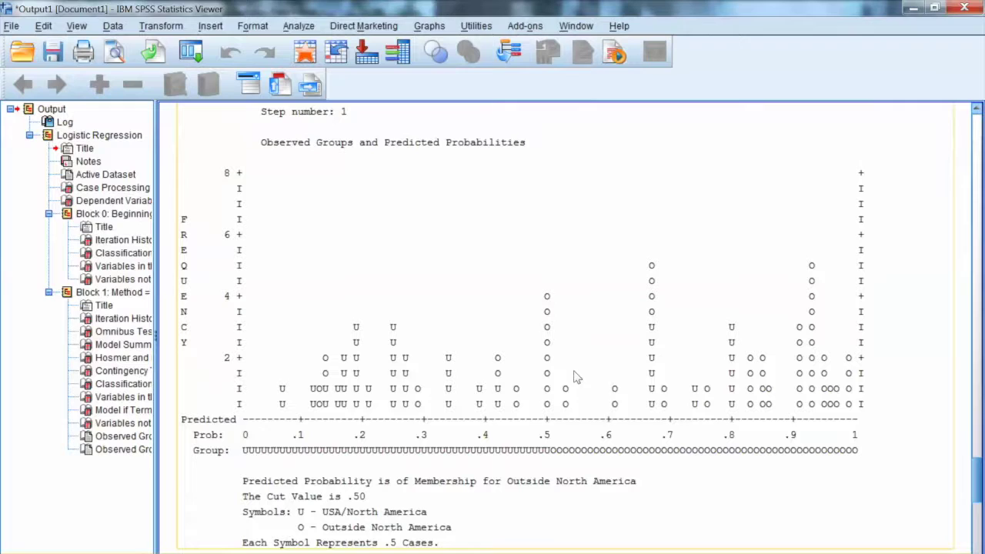
{"action": "scroll", "coordinate": [894, 370], "scroll_direction": "up", "scroll_amount": 3}
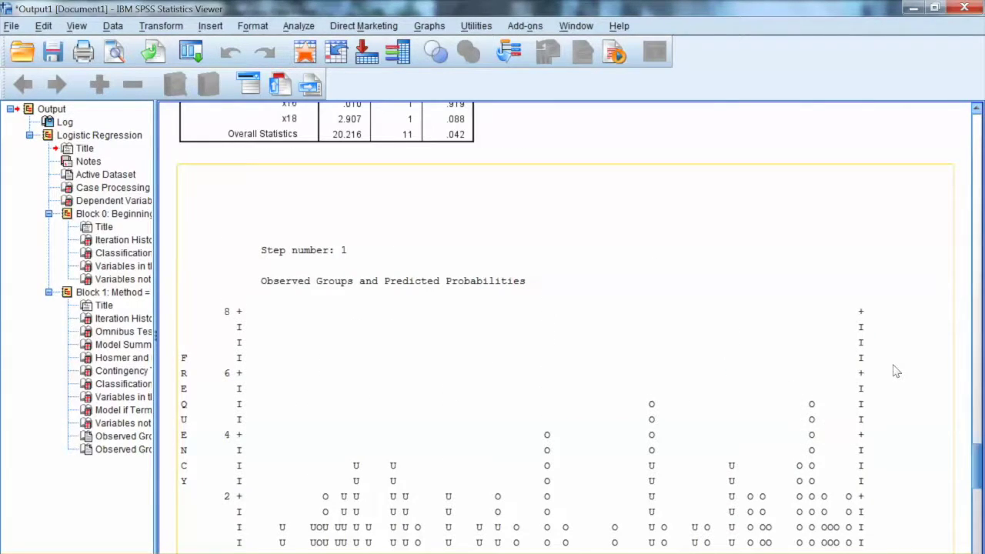
{"action": "scroll", "coordinate": [895, 371], "scroll_direction": "down", "scroll_amount": 7}
{"action": "scroll", "coordinate": [895, 371], "scroll_direction": "up", "scroll_amount": 5}
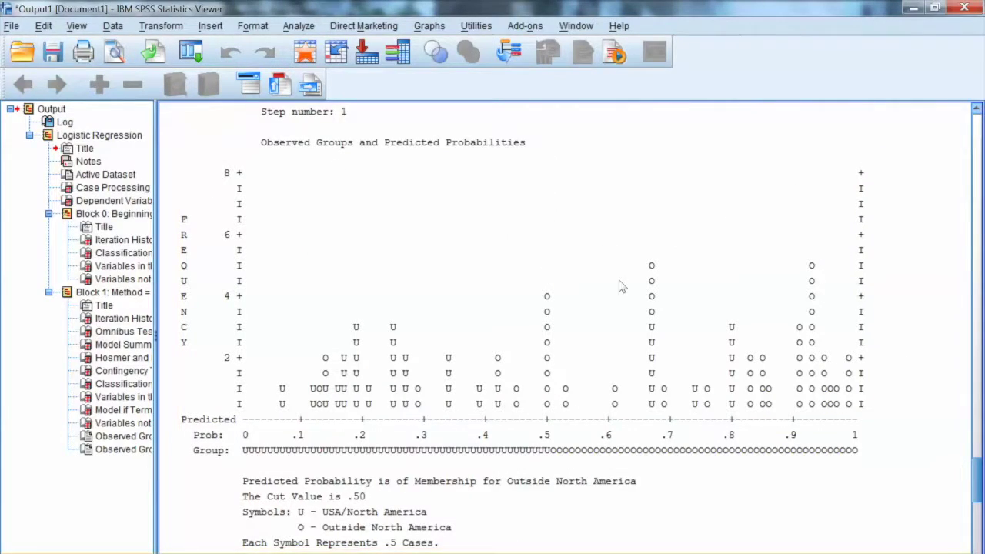
{"action": "scroll", "coordinate": [586, 266], "scroll_direction": "down", "scroll_amount": 10}
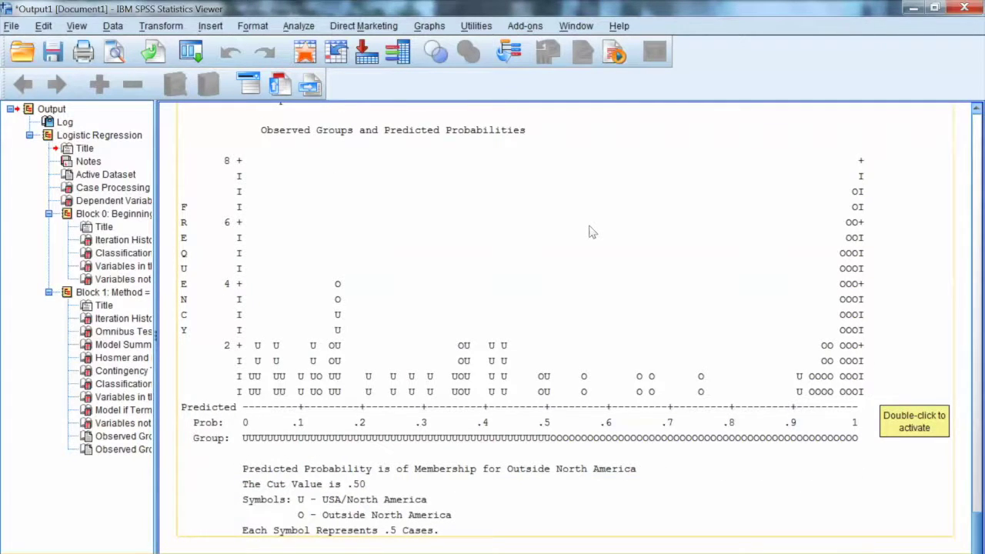
- Examine how the U and O symbols spread around the .50 cut value in the Step 1 and Step 2 predicted probability plots
{"action": "scroll", "coordinate": [886, 341], "scroll_direction": "down", "scroll_amount": 10}
{"action": "scroll", "coordinate": [884, 343], "scroll_direction": "up", "scroll_amount": 3}
{"action": "scroll", "coordinate": [886, 343], "scroll_direction": "up", "scroll_amount": 4}
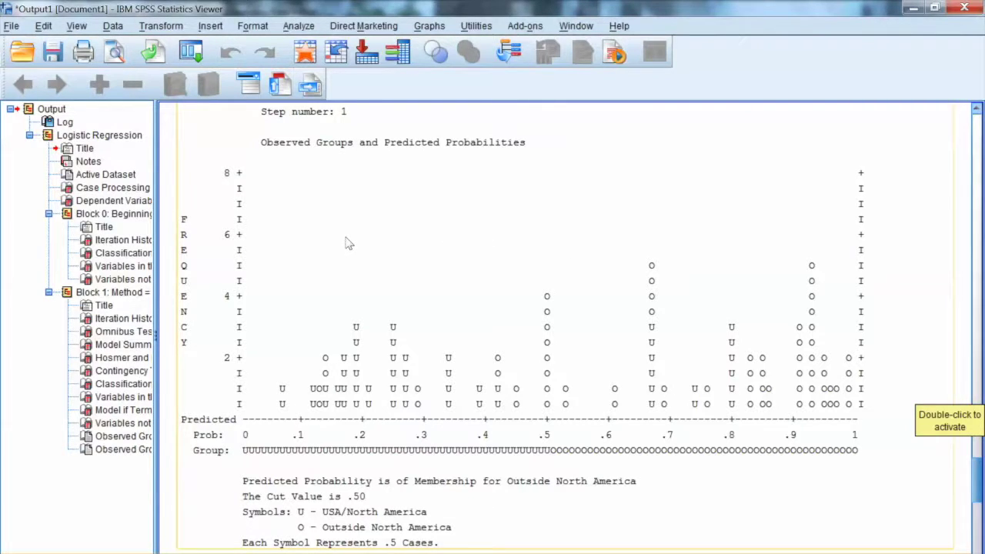
{"action": "scroll", "coordinate": [531, 313], "scroll_direction": "down", "scroll_amount": 5}
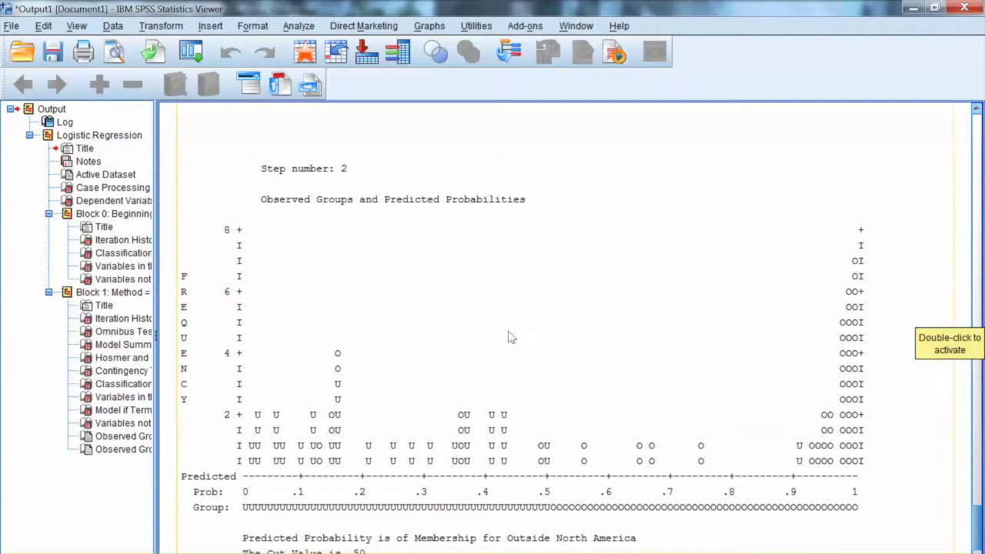
{"action": "scroll", "coordinate": [608, 329], "scroll_direction": "down", "scroll_amount": 3}
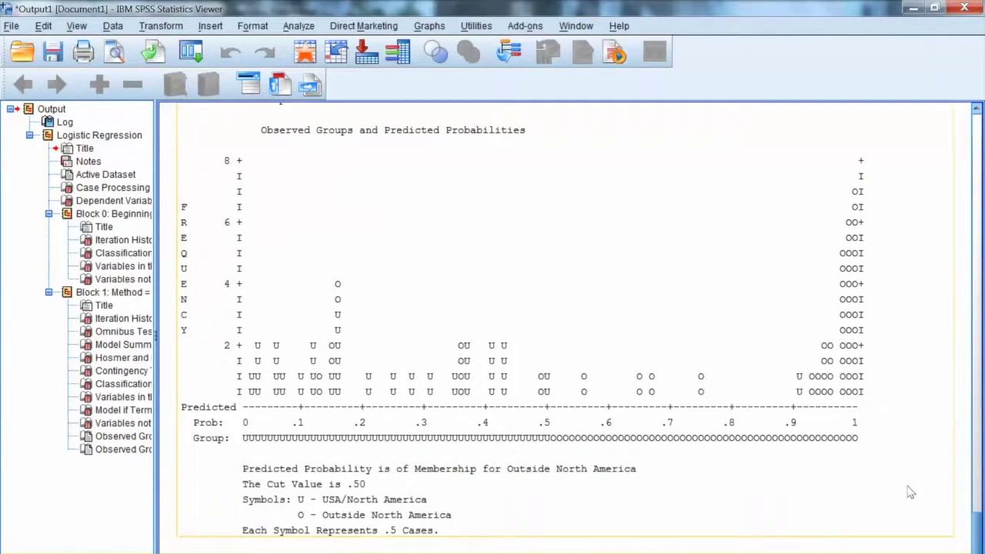
{"action": "scroll", "coordinate": [910, 493], "scroll_direction": "down", "scroll_amount": 15}
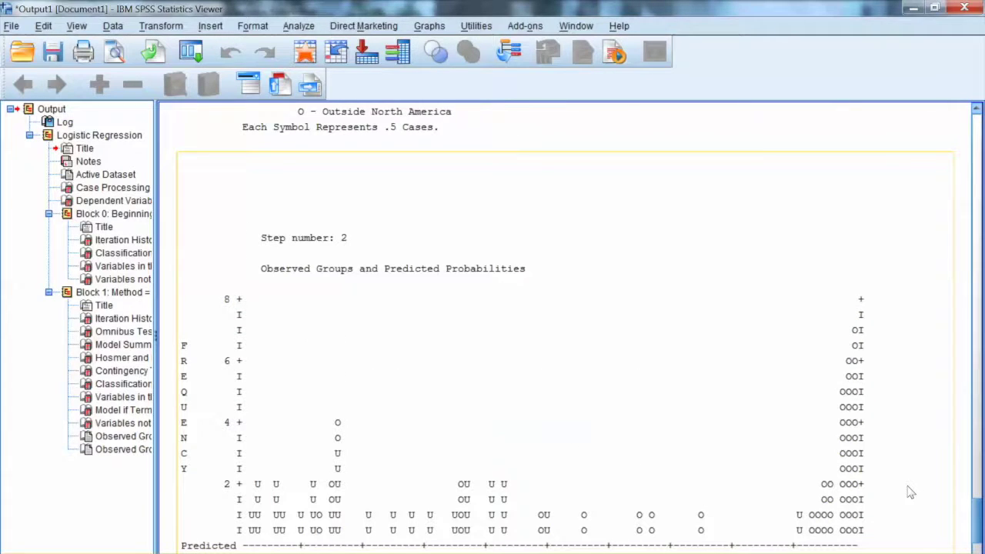
- Return to the Block 1 Classification Table and review its Percentage Correct values for Steps 1 and 2
{"action": "scroll", "coordinate": [910, 492], "scroll_direction": "up", "scroll_amount": 8}
{"action": "scroll", "coordinate": [910, 493], "scroll_direction": "up", "scroll_amount": 20}
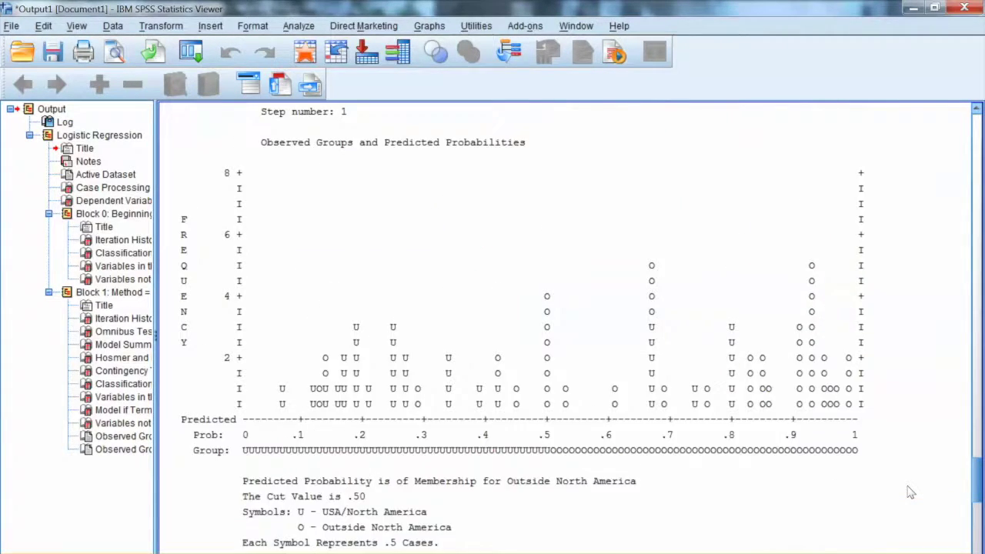
{"action": "scroll", "coordinate": [910, 493], "scroll_direction": "up", "scroll_amount": 14}
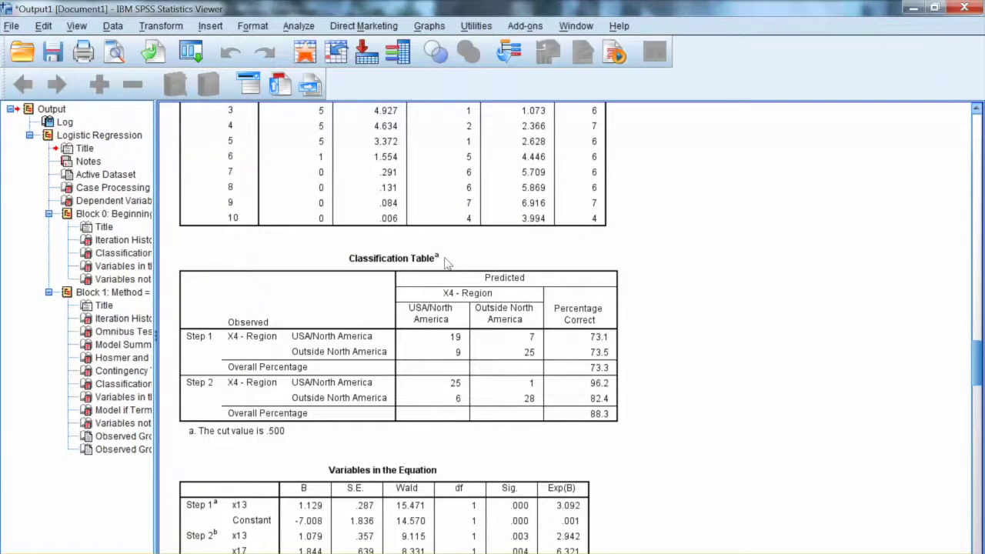
{"action": "left_click", "coordinate": [400, 234]}
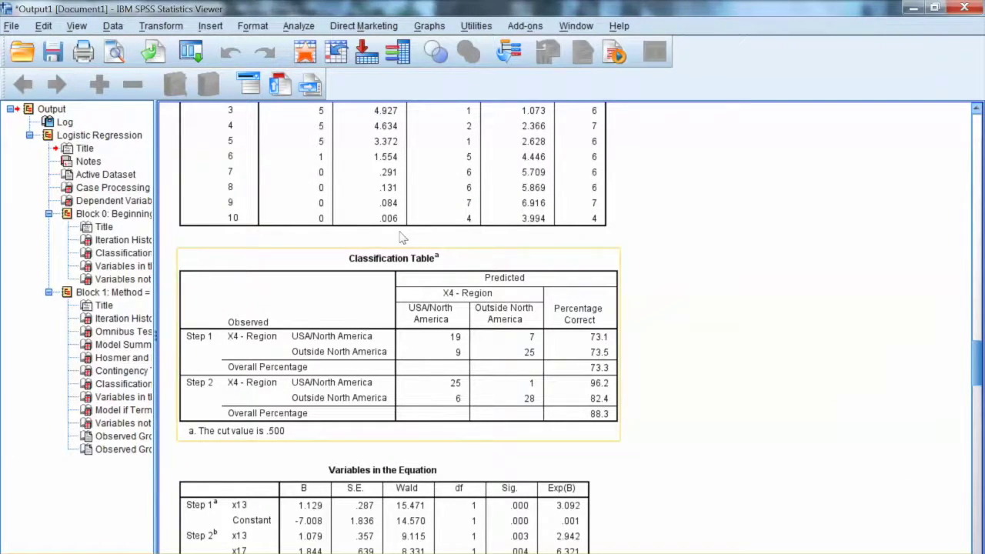